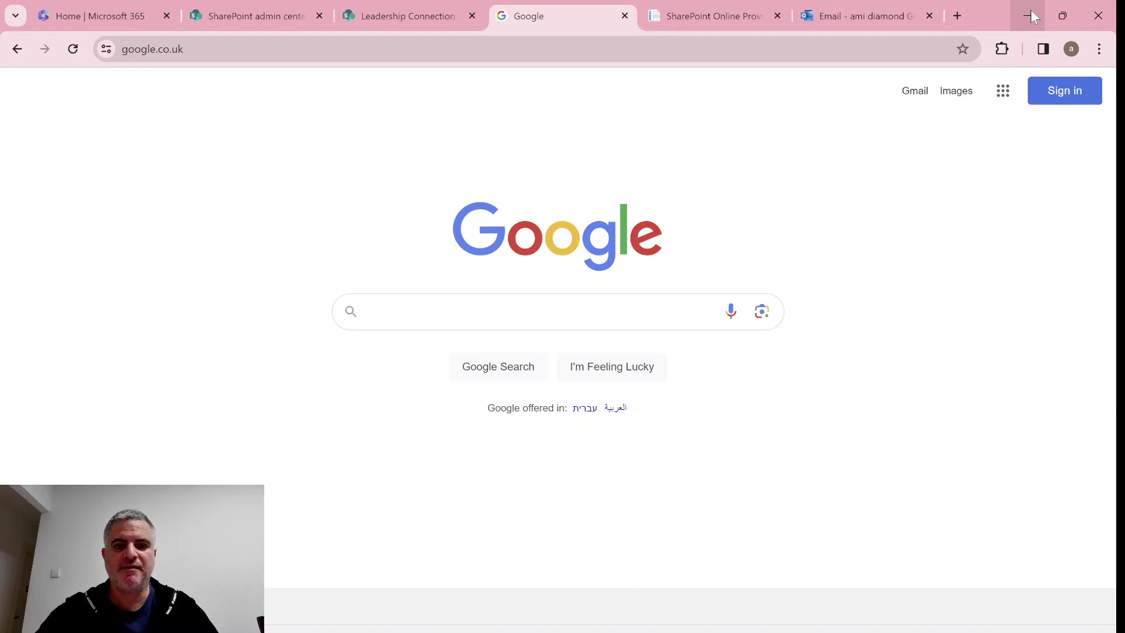
- Search Google for 'lookbook microsoft' to find Microsoft's SharePoint Lookbook site
click(570, 312)
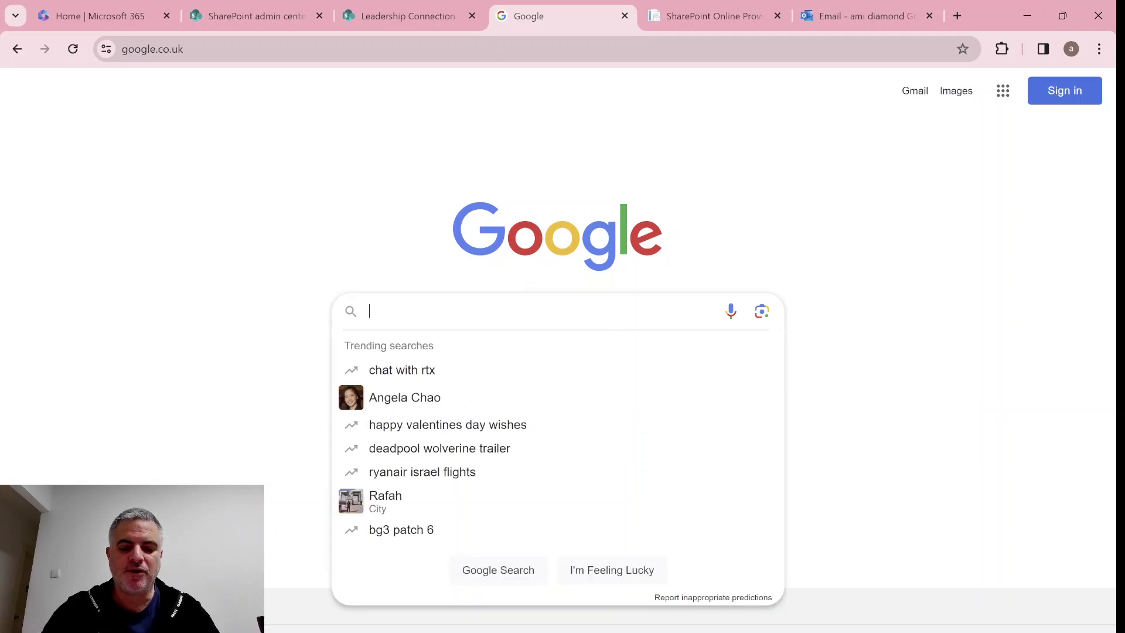
text(lookb)
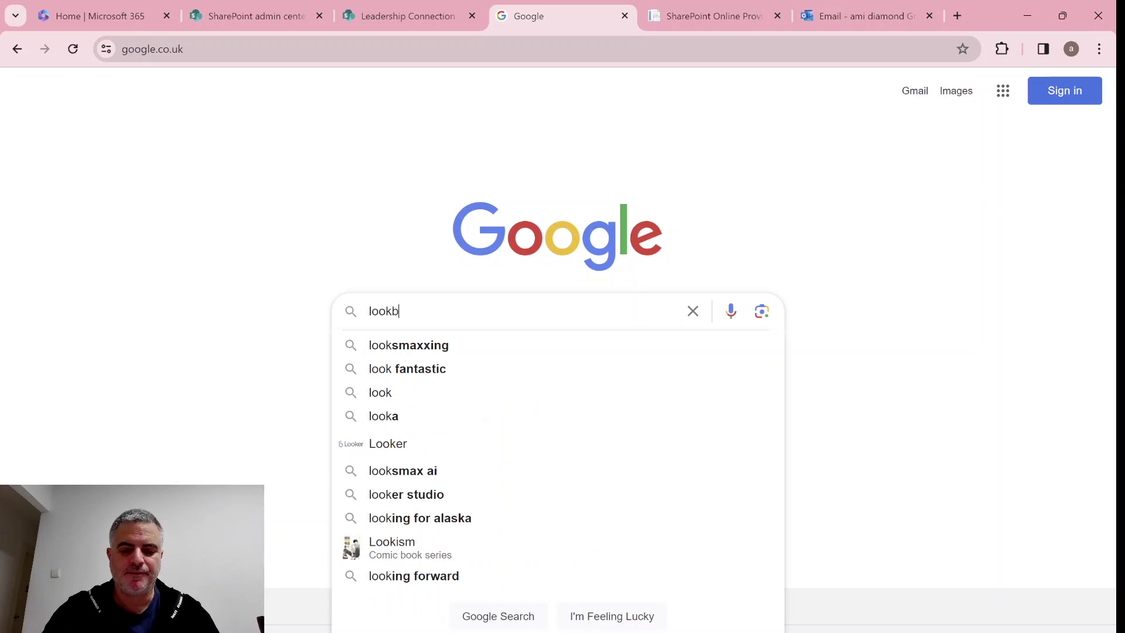
text(ook mi)
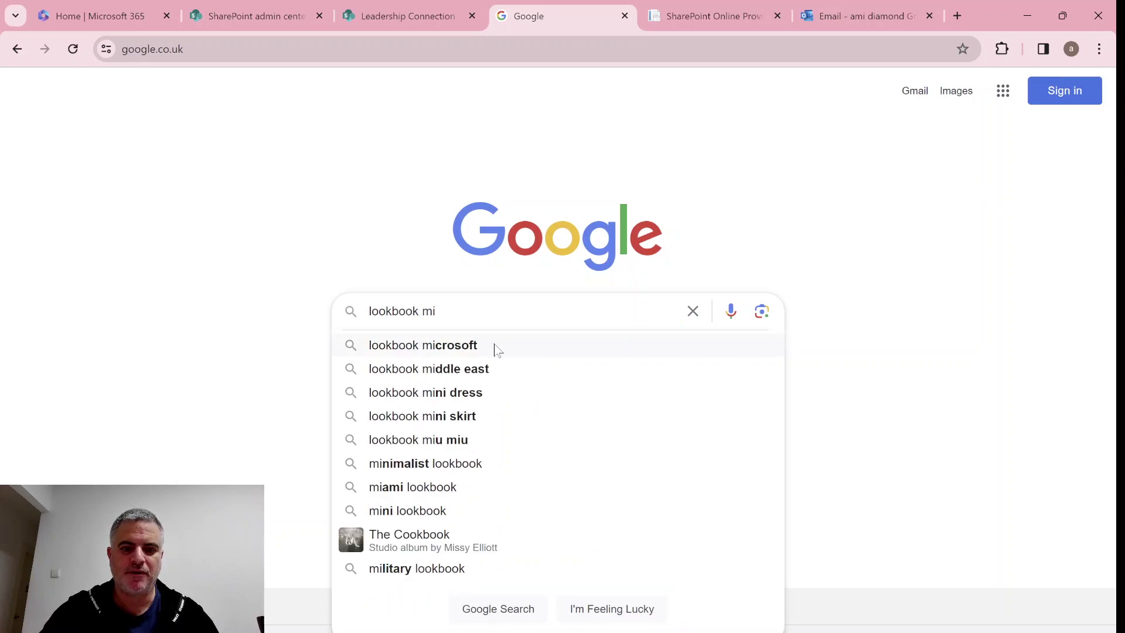
click(497, 347)
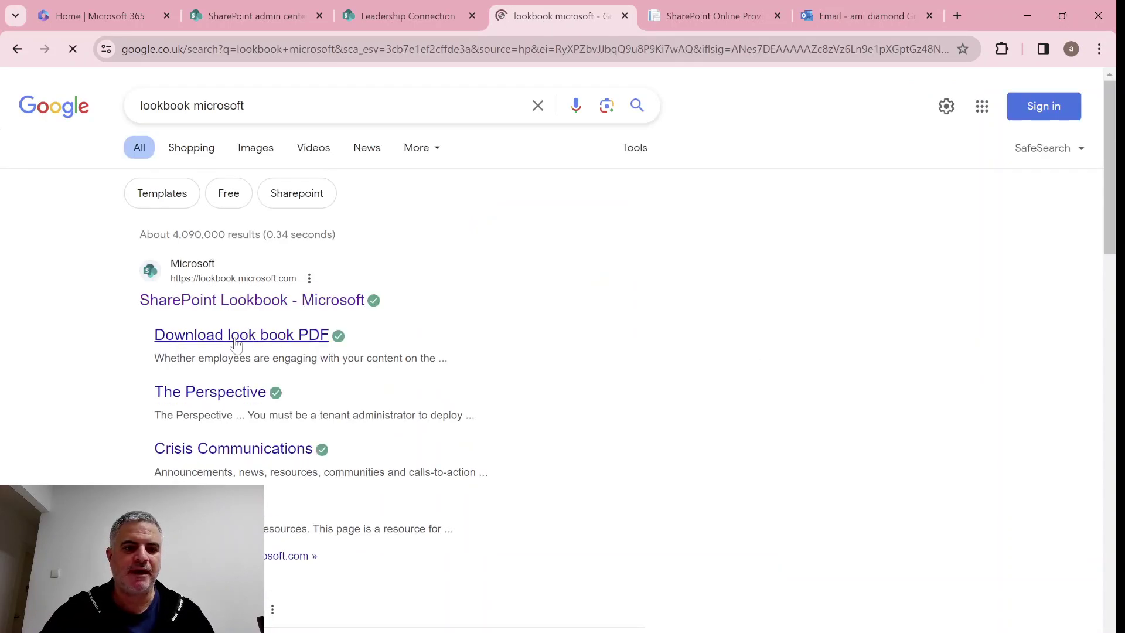
- Open the SharePoint Lookbook website and expand its 'View the designs' category menu
click(242, 300)
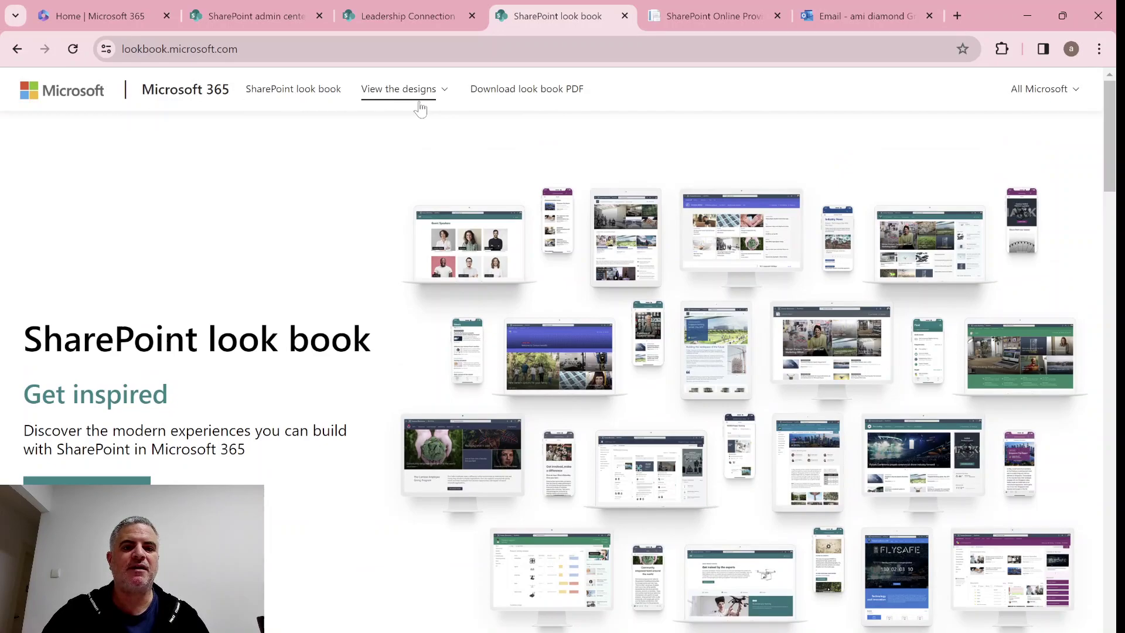
click(443, 95)
click(413, 130)
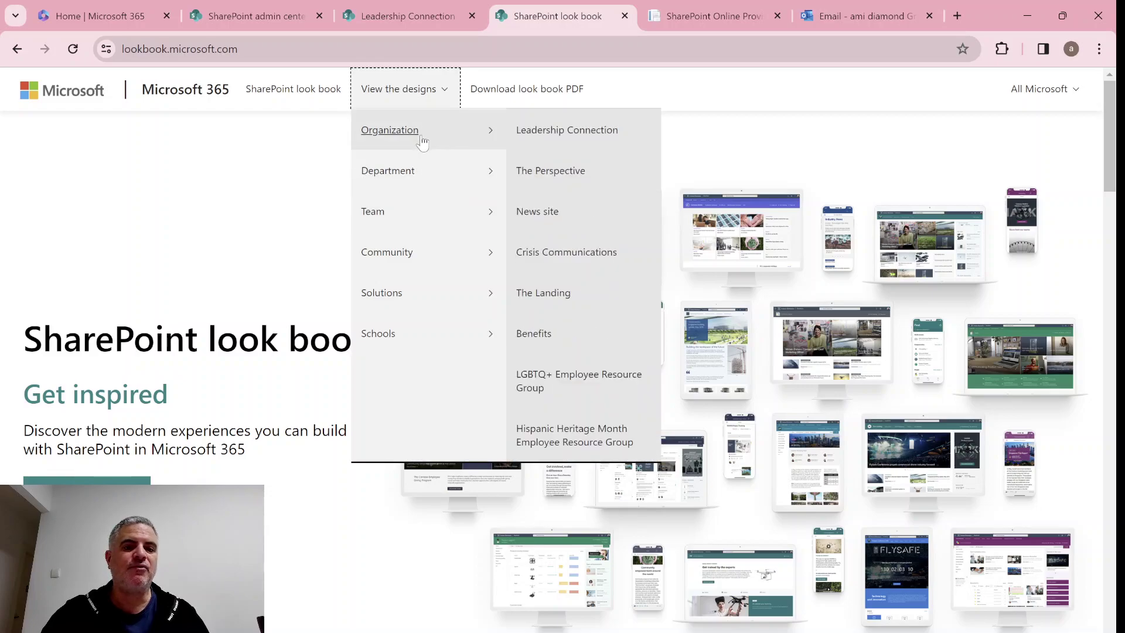
mouse_move(379, 333)
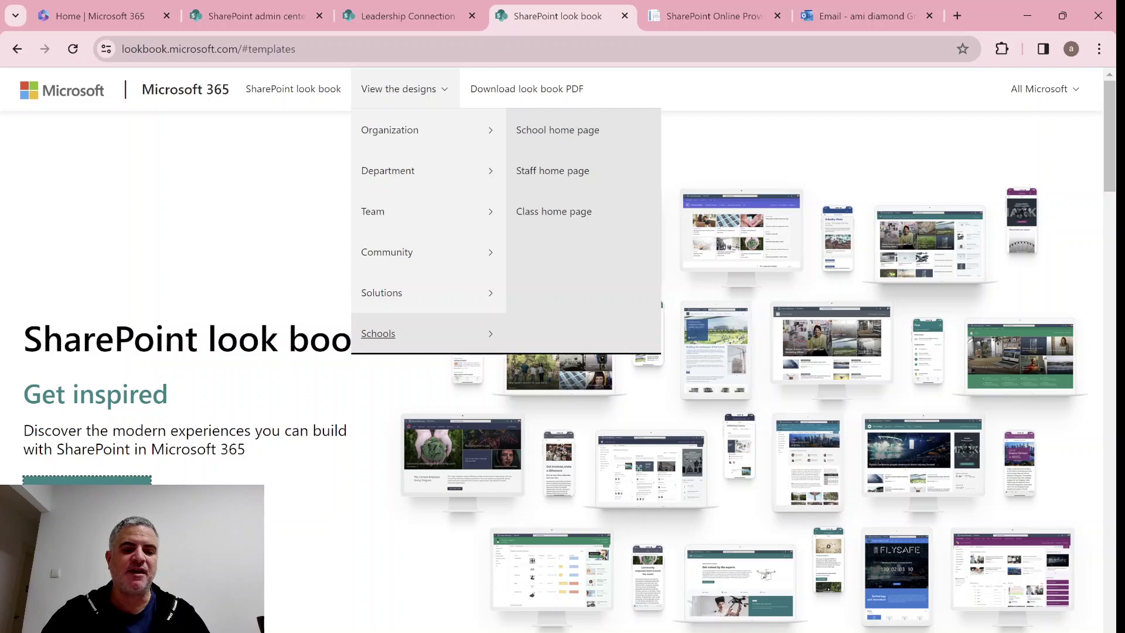
- Open the templates gallery and view Department, Team and Community templates, then Organization
click(378, 334)
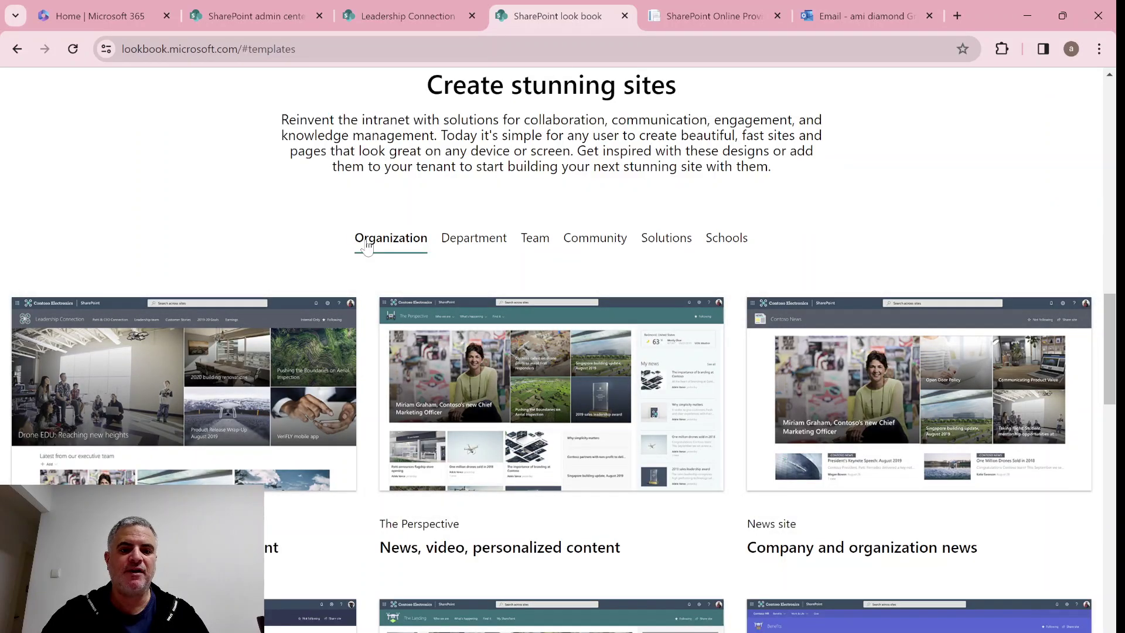
click(474, 237)
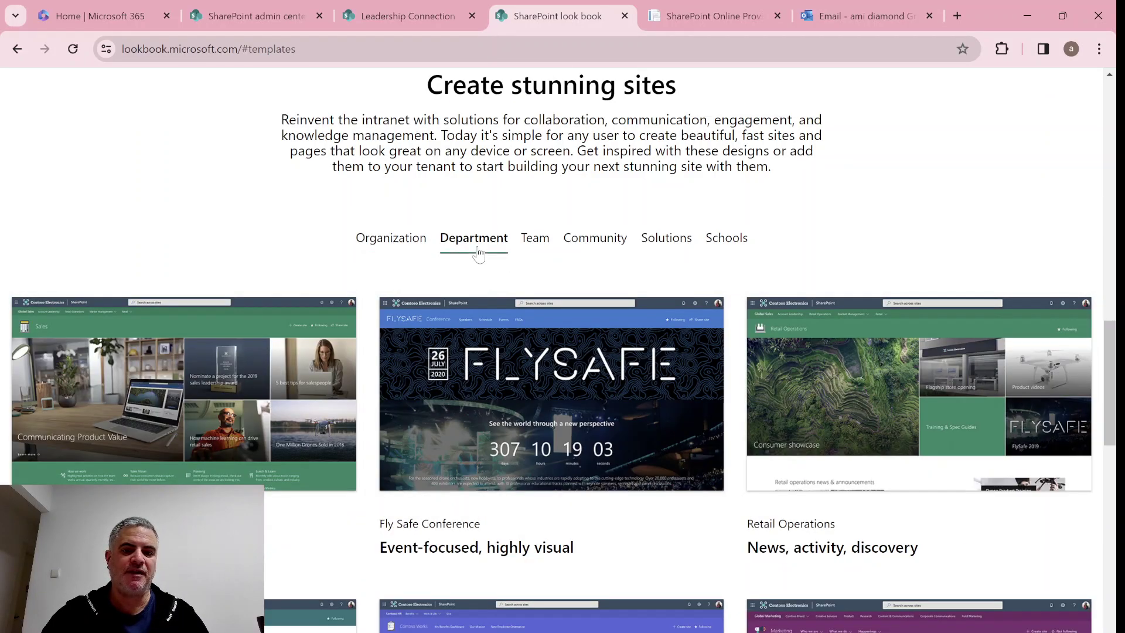
click(535, 237)
click(596, 238)
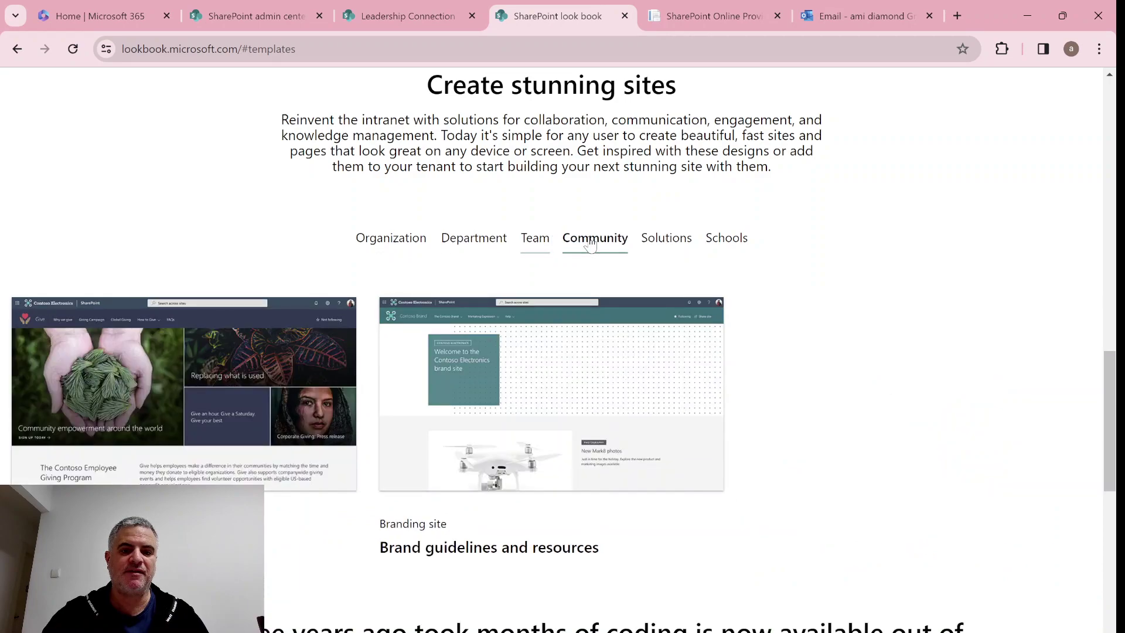
click(390, 238)
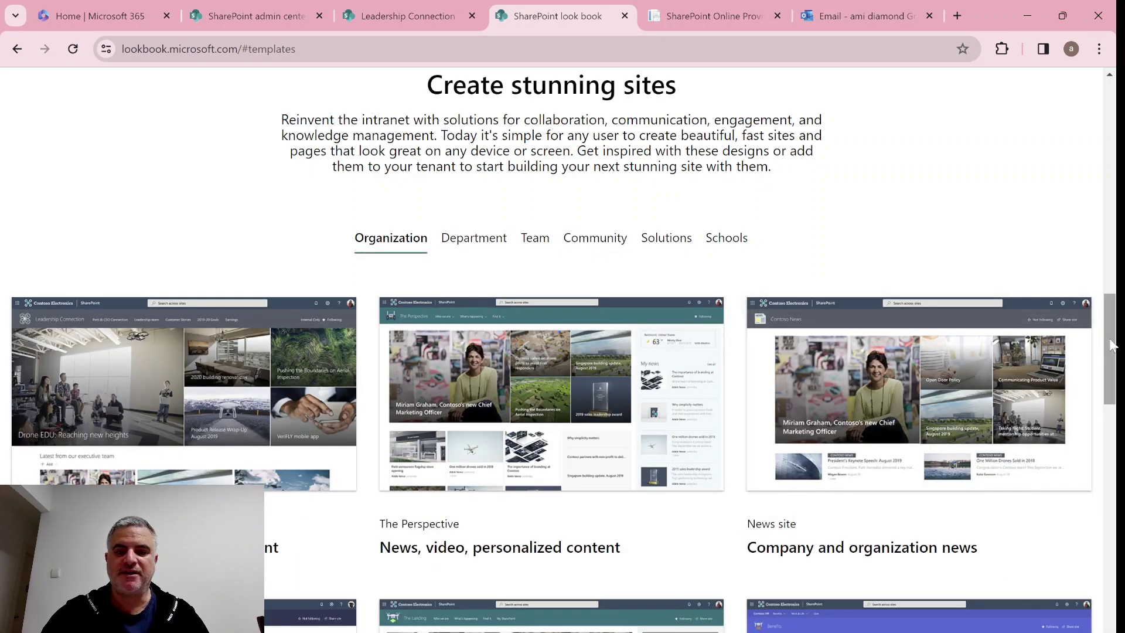
scroll(1112, 345, down, 1)
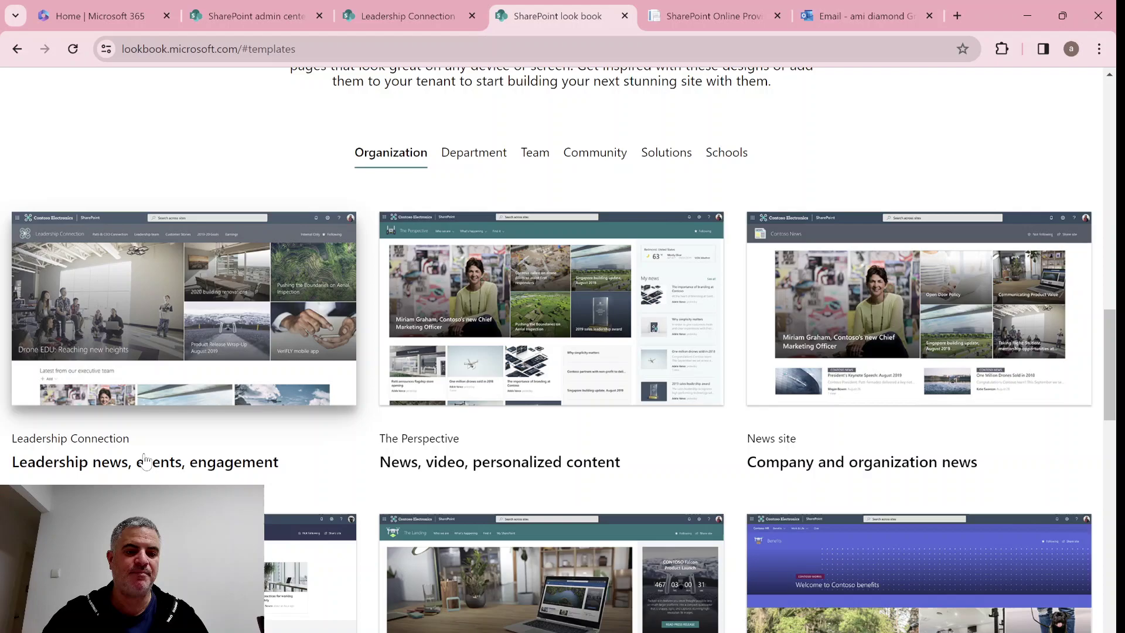
- Open the Leadership Connection template card and scroll through its details page
click(127, 313)
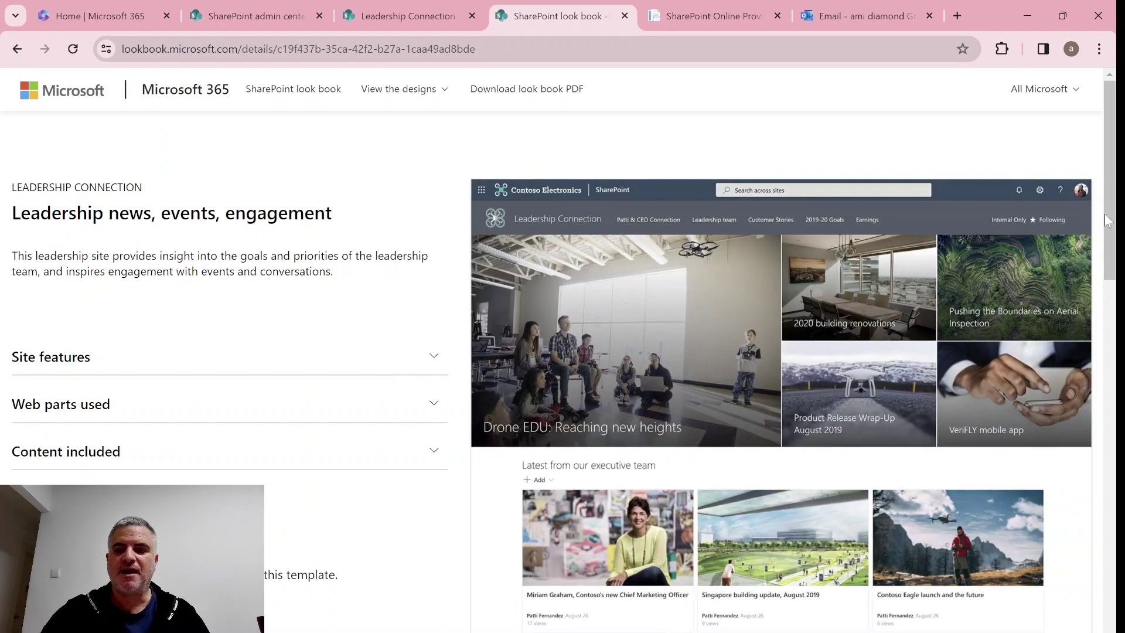
mouse_move(1110, 220)
mouse_down()
mouse_move(1109, 376)
mouse_move(1109, 167)
mouse_up()
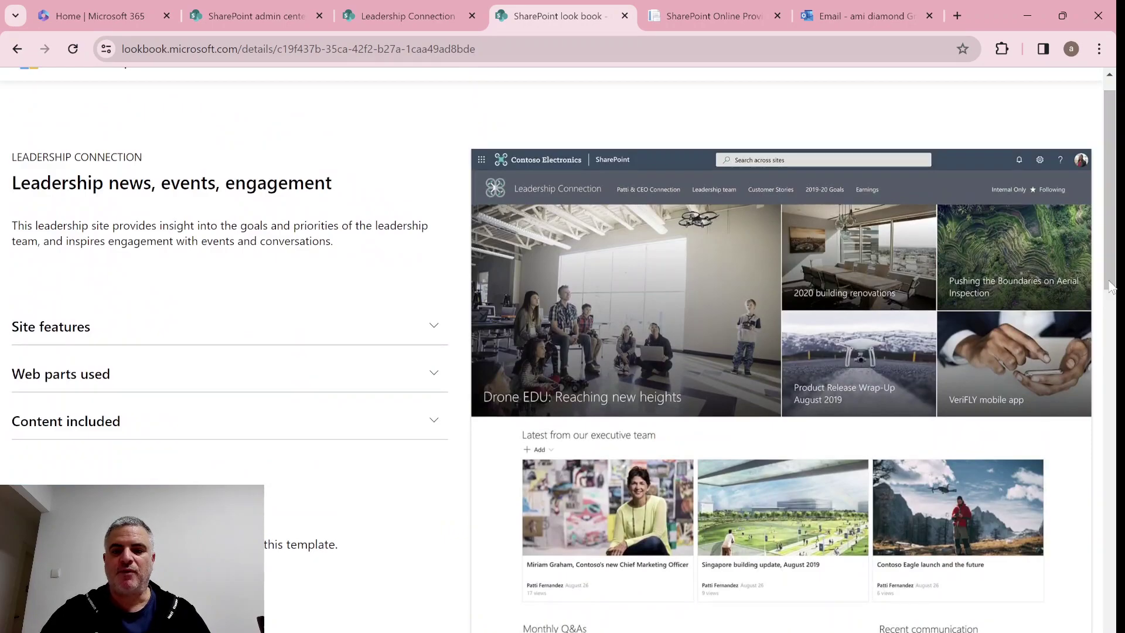
drag(1109, 285, 1113, 230)
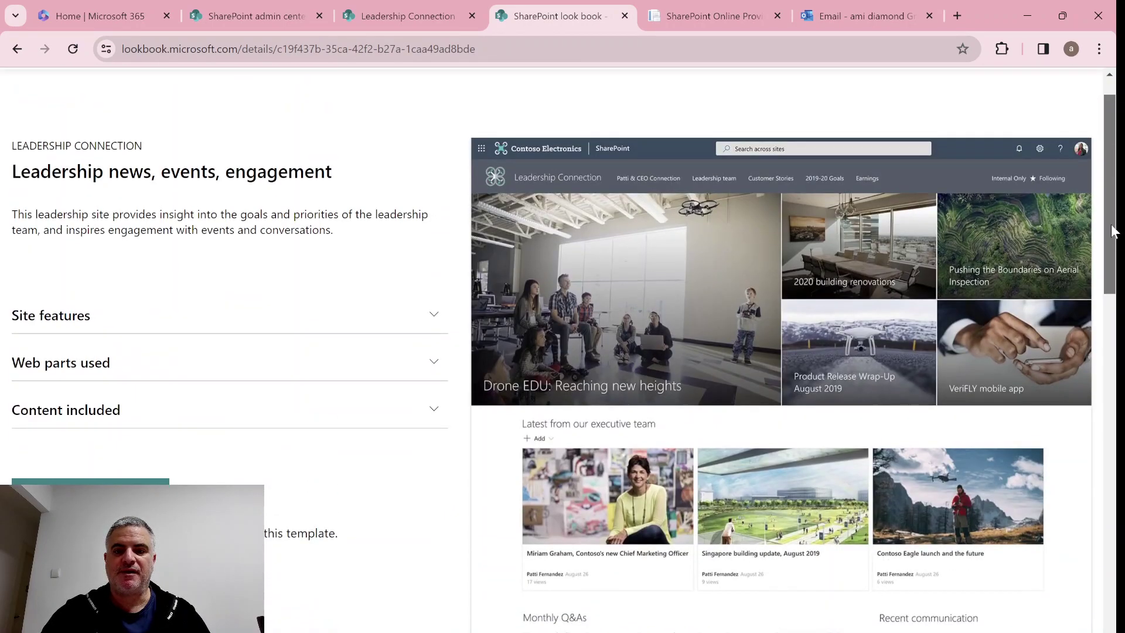
drag(1113, 231, 1094, 301)
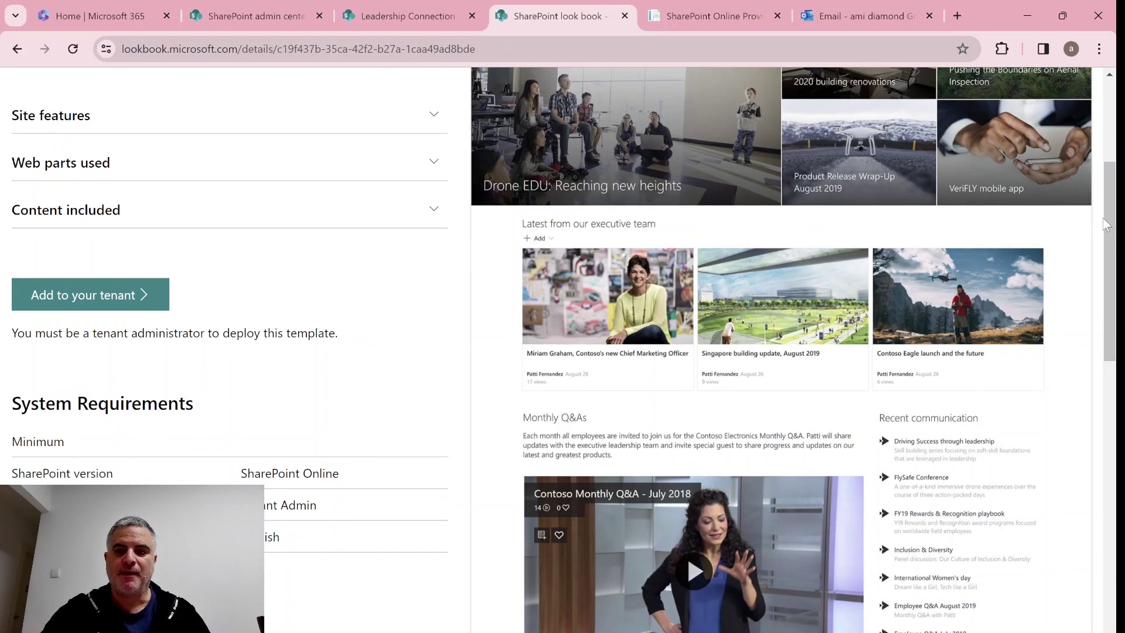
drag(1113, 220, 1115, 334)
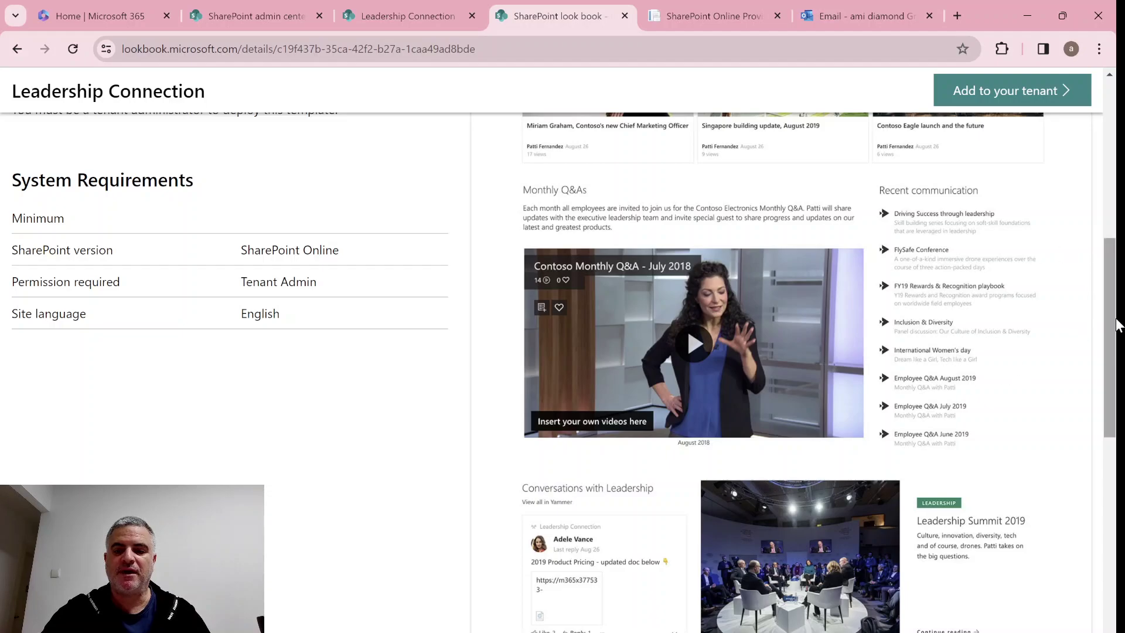
drag(1113, 325, 1113, 106)
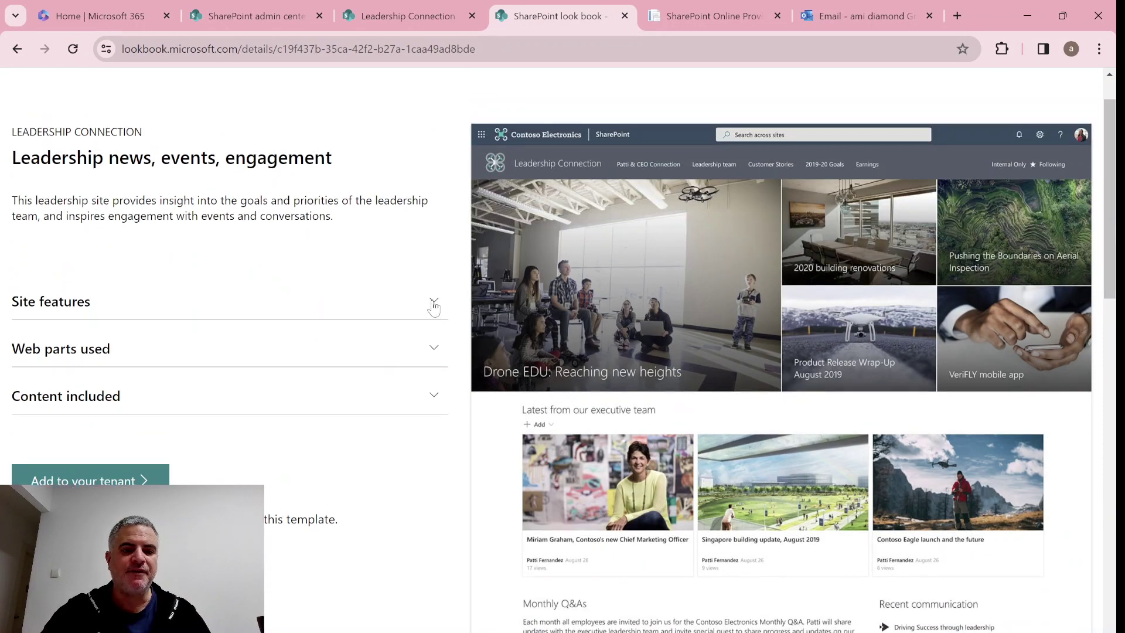
- Expand and collapse Site features, then expand Web parts used and Content included
click(434, 302)
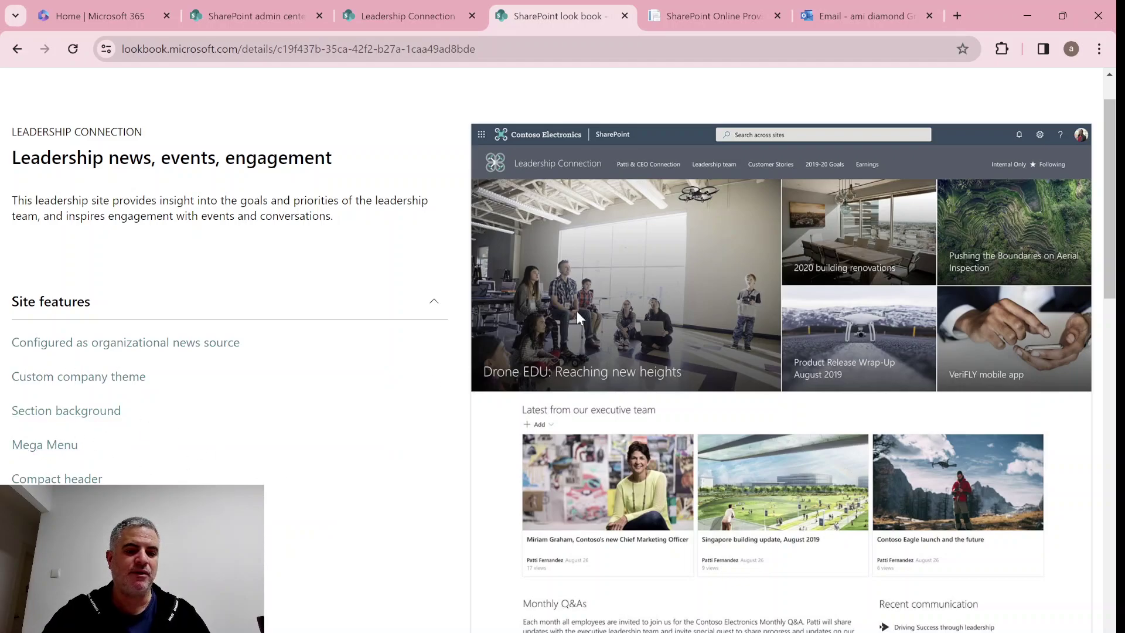
click(437, 306)
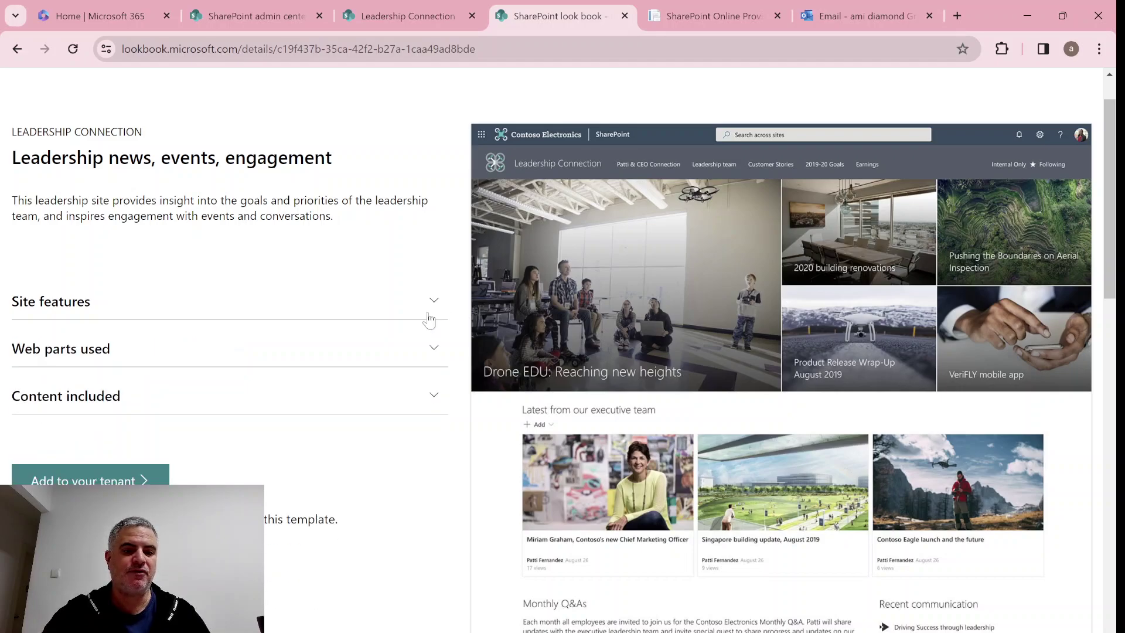
click(436, 348)
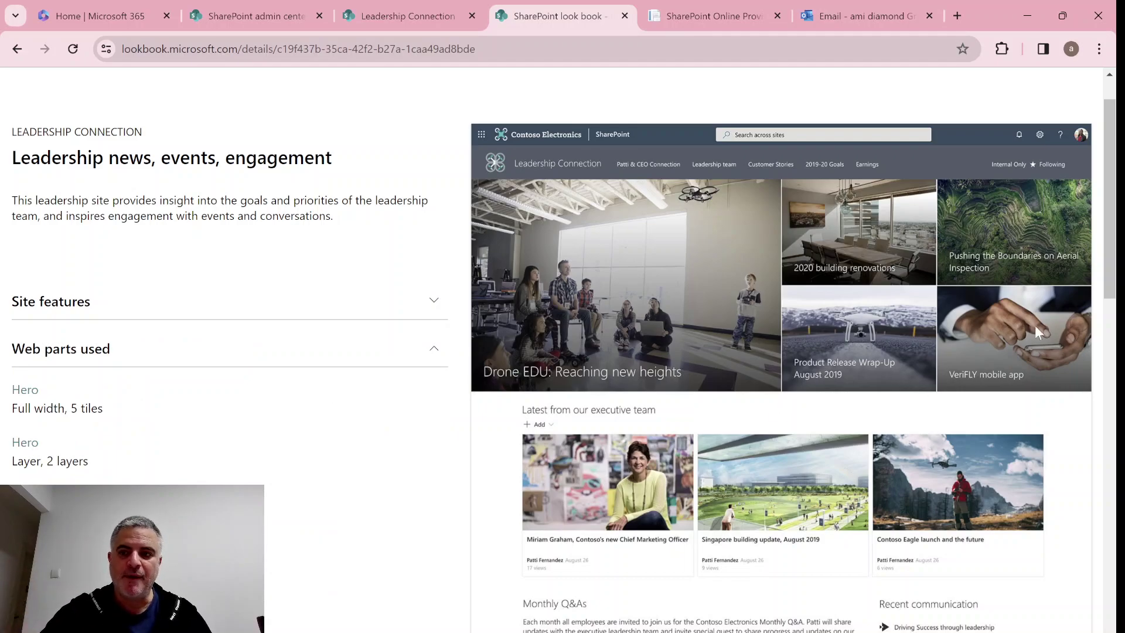
drag(1112, 202, 1105, 346)
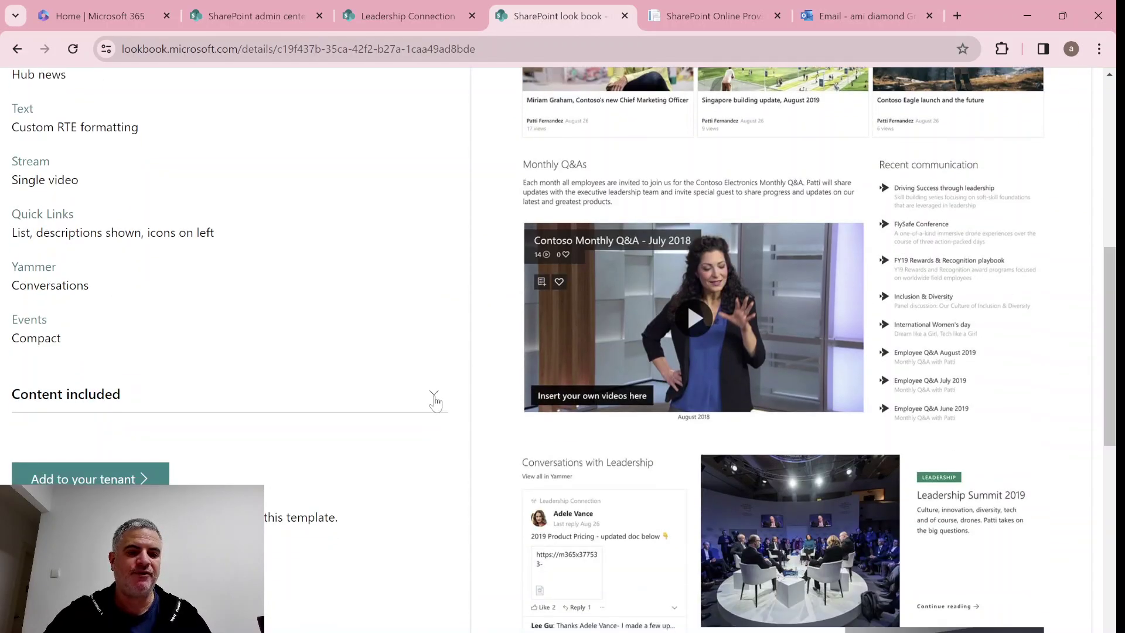
click(438, 395)
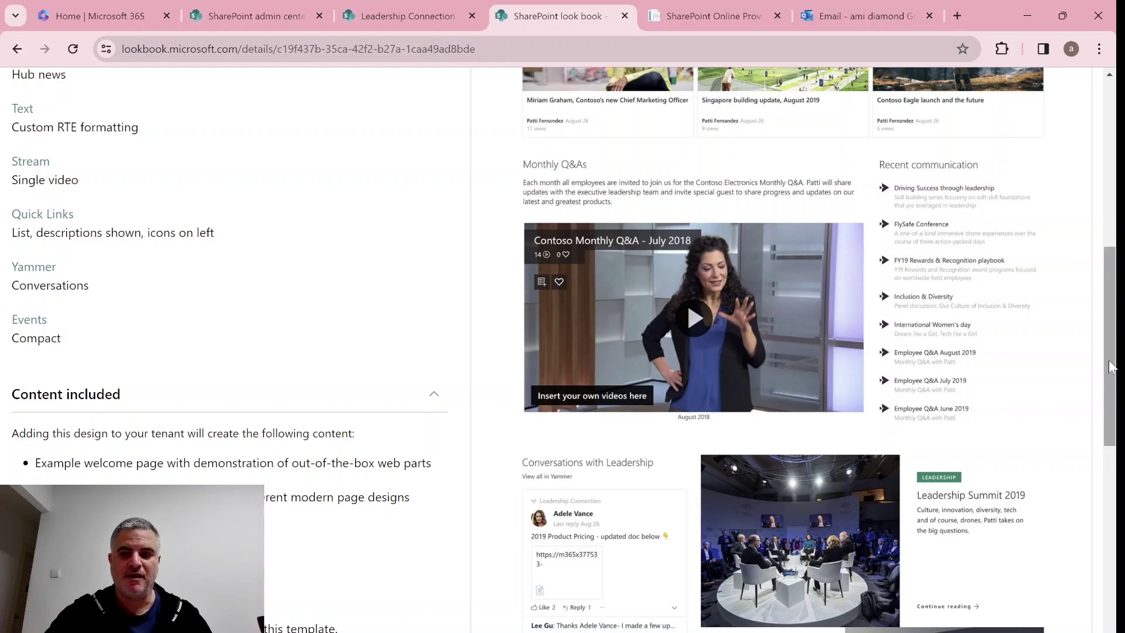
drag(1107, 354, 1108, 475)
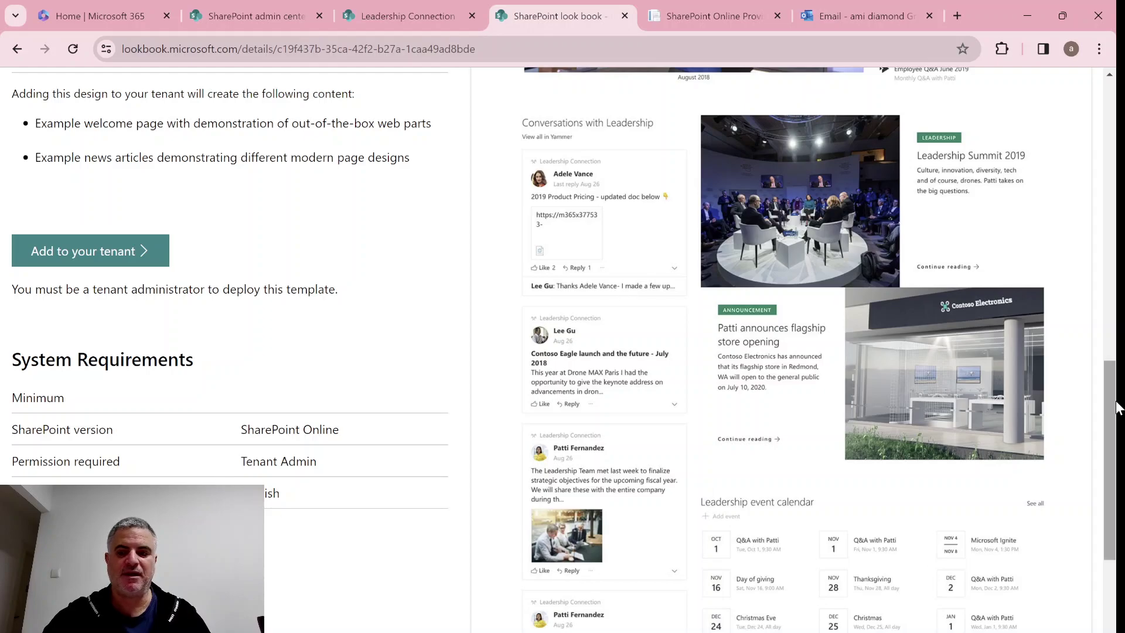
drag(1112, 410, 1107, 123)
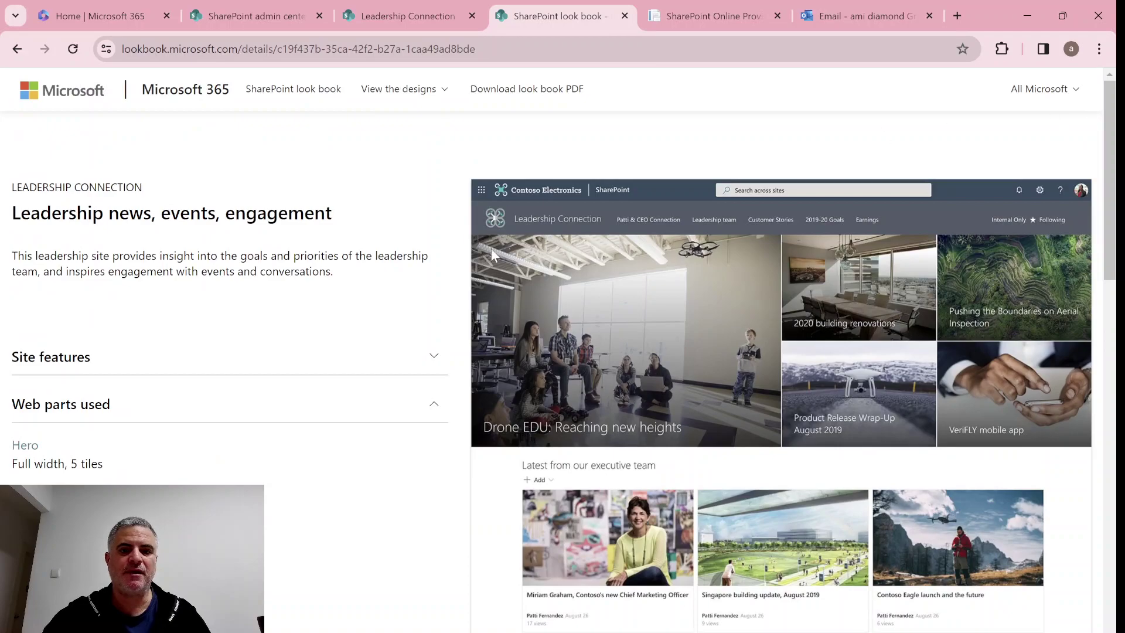
- Go back to the templates gallery and scroll through the Organization site designs
click(18, 51)
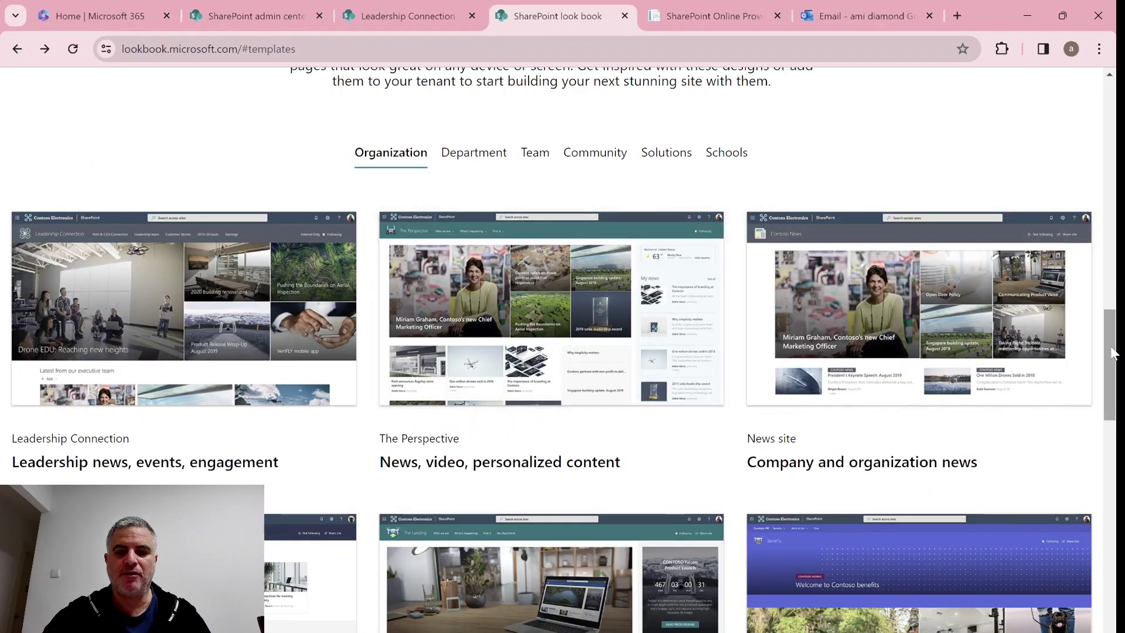
drag(1109, 361, 1117, 378)
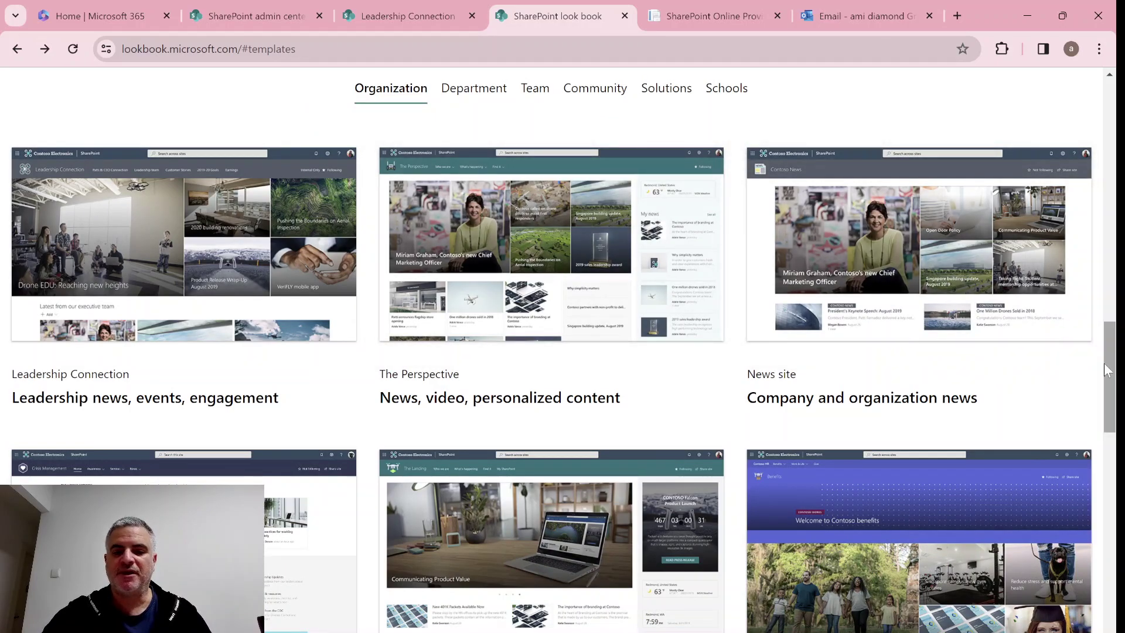
drag(1109, 369, 1109, 429)
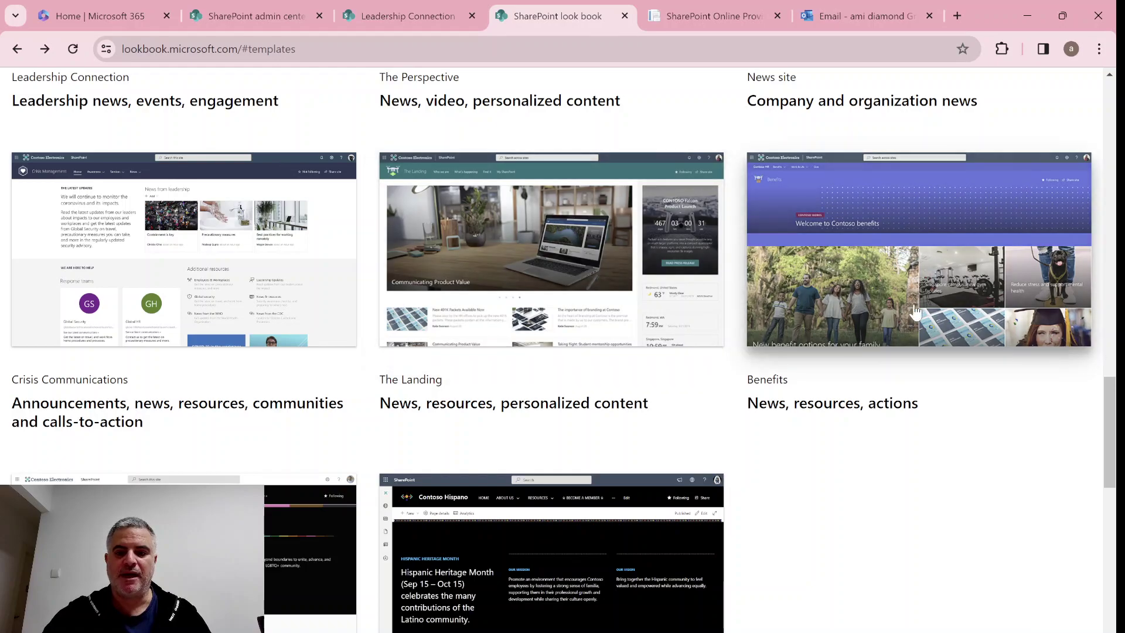
drag(1117, 412, 1117, 439)
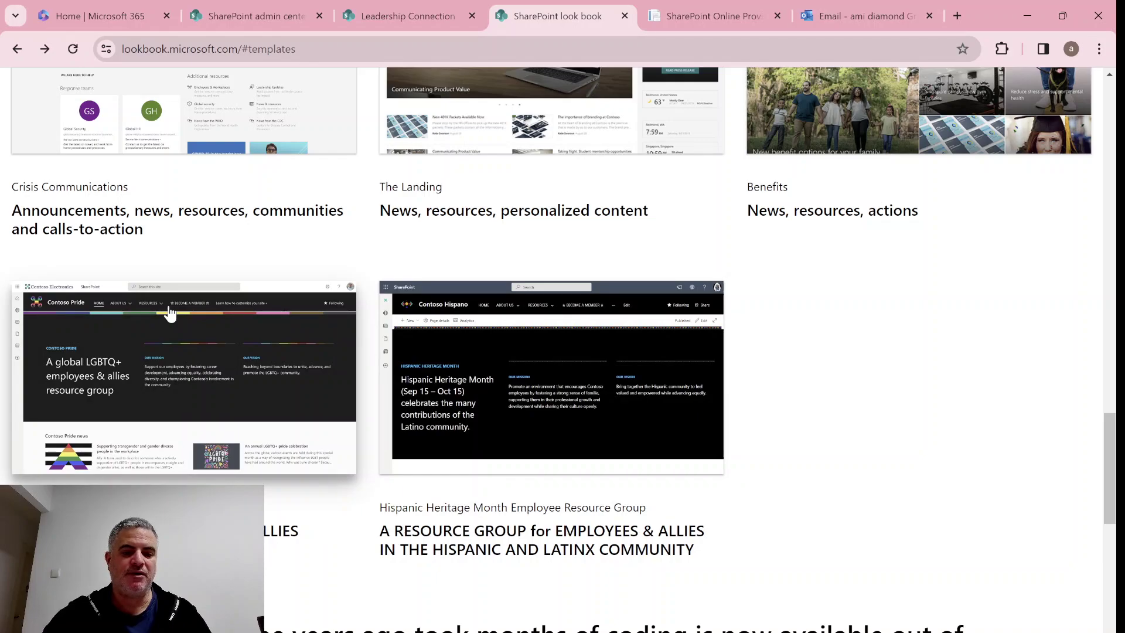
mouse_move(1111, 479)
mouse_down()
mouse_move(1112, 505)
mouse_move(1113, 96)
mouse_up()
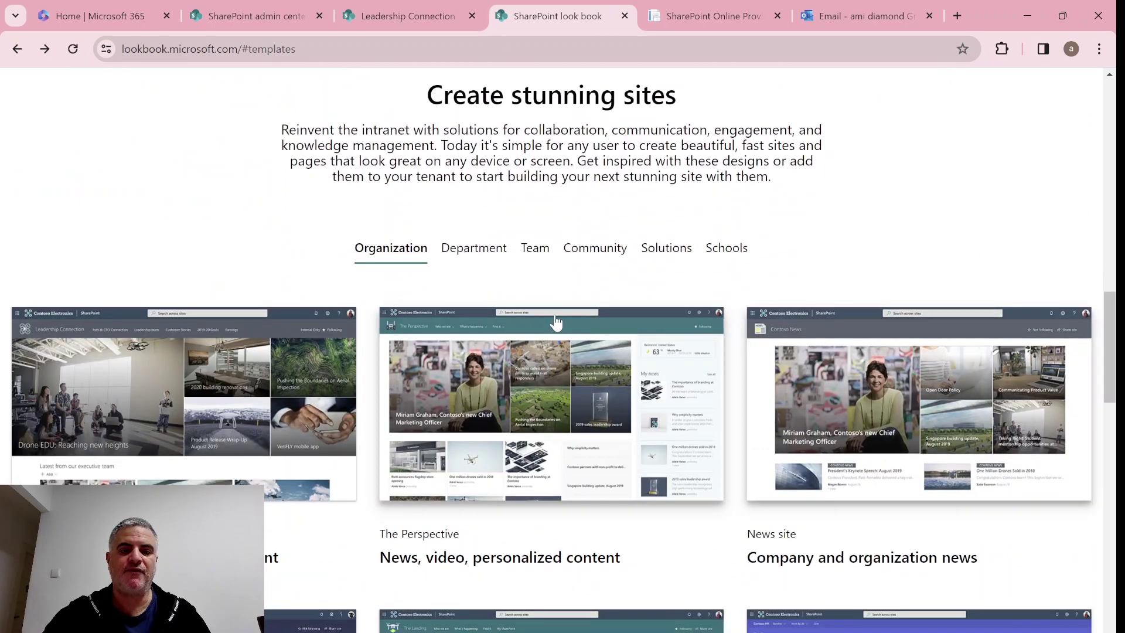
- View Department, Team, Community, Solutions and Schools templates, dismissing two Microsoft Store notifications
click(474, 247)
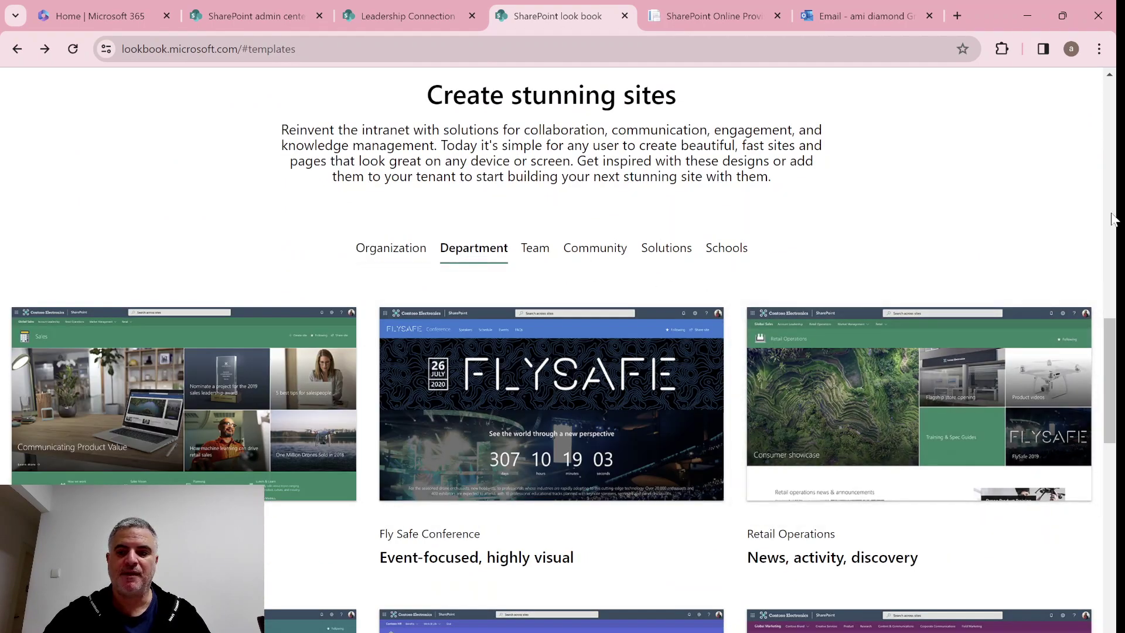
mouse_move(1113, 327)
mouse_down()
mouse_move(1109, 429)
mouse_move(1105, 317)
mouse_up()
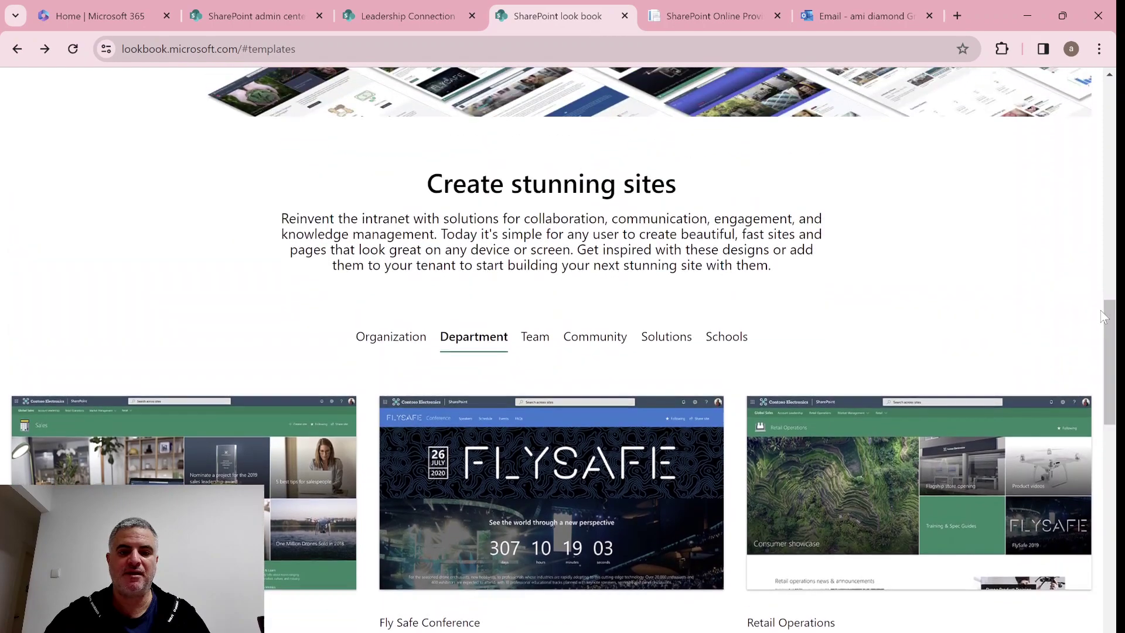
click(535, 337)
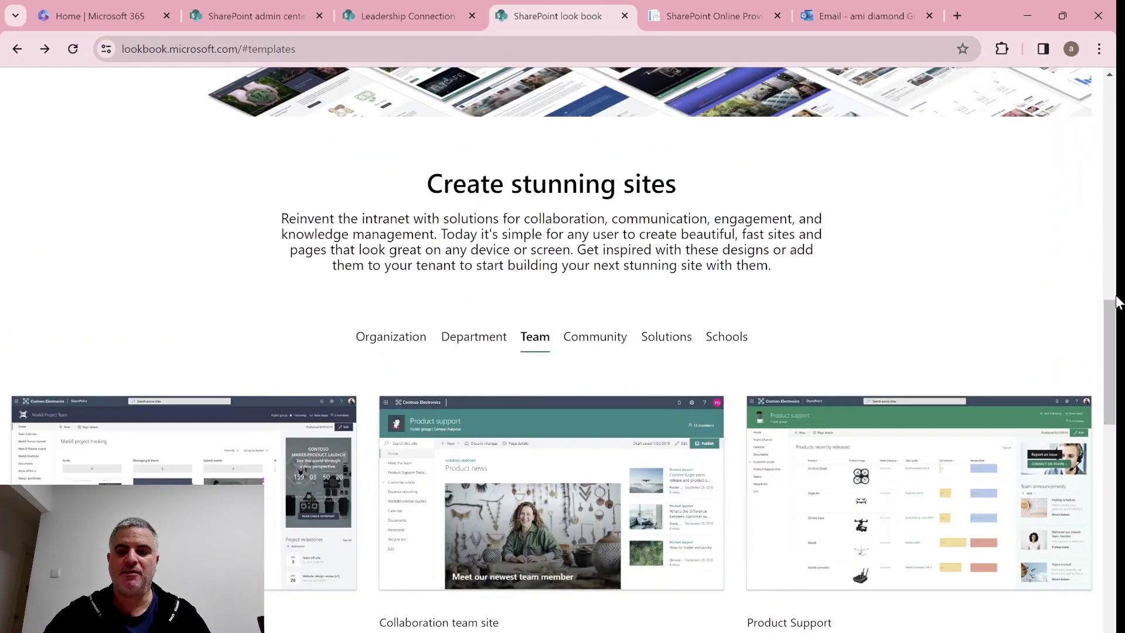
drag(1117, 302, 1116, 403)
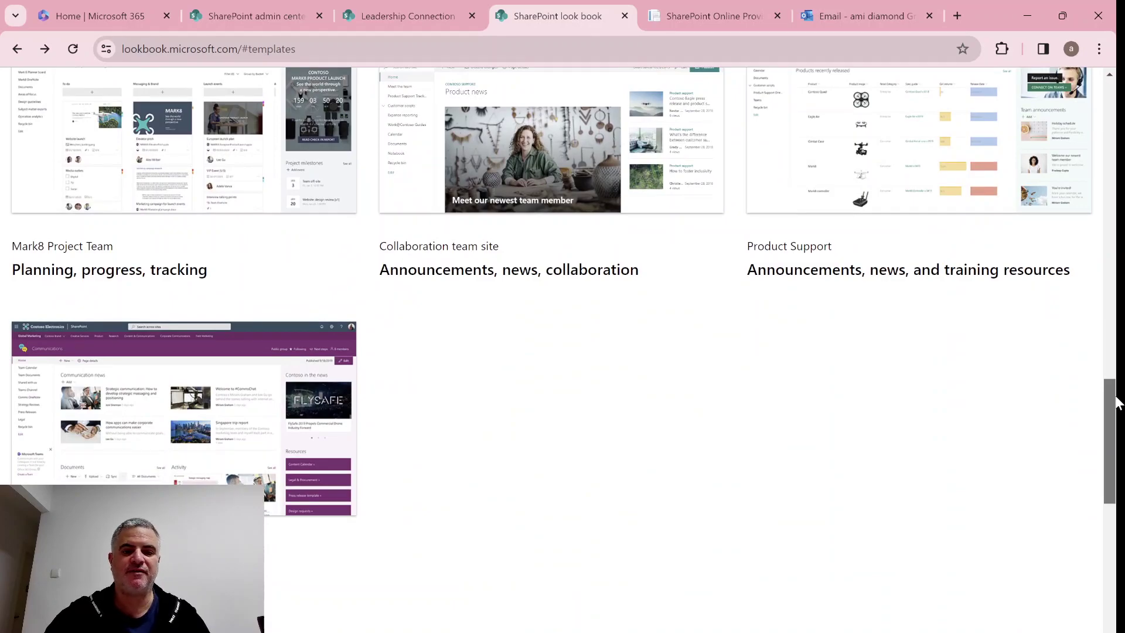
drag(1117, 402, 1109, 326)
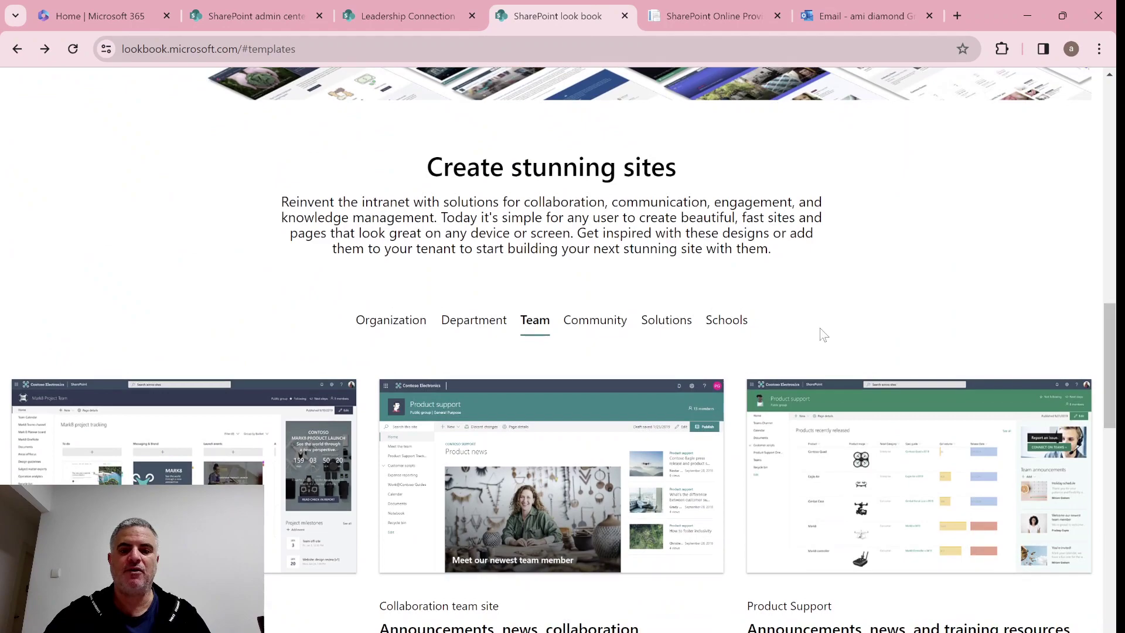
click(595, 319)
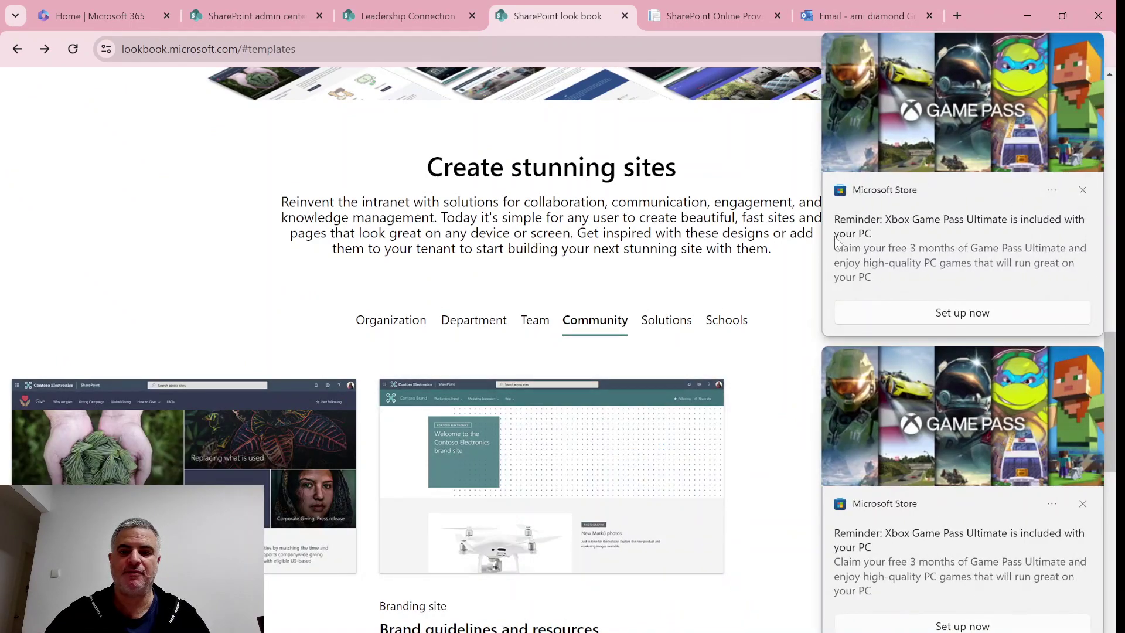
click(666, 320)
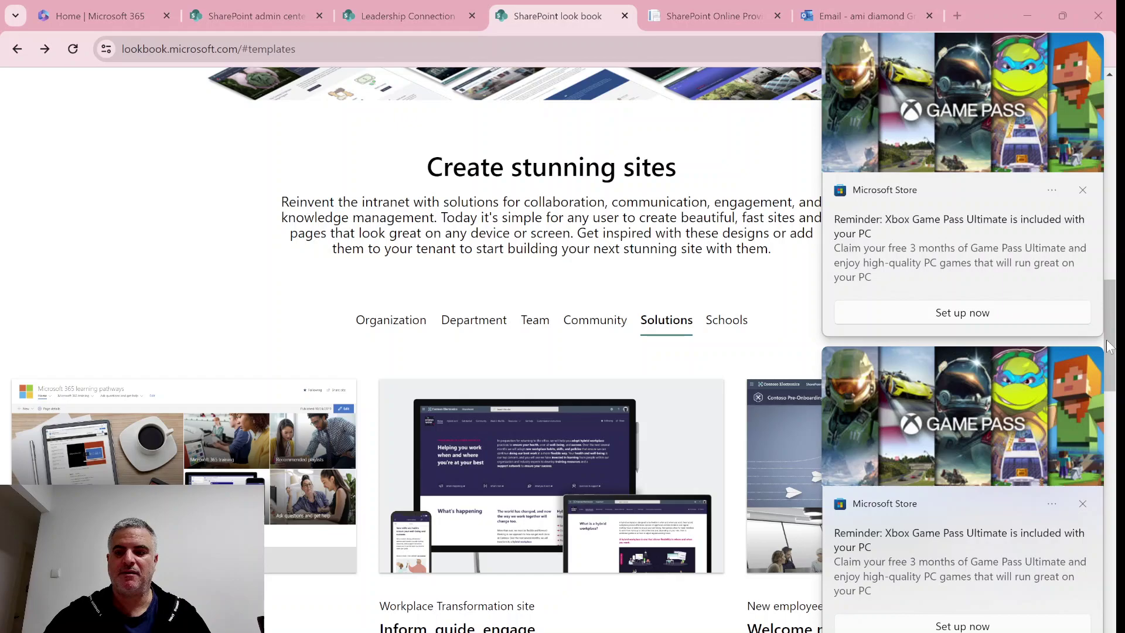
click(721, 320)
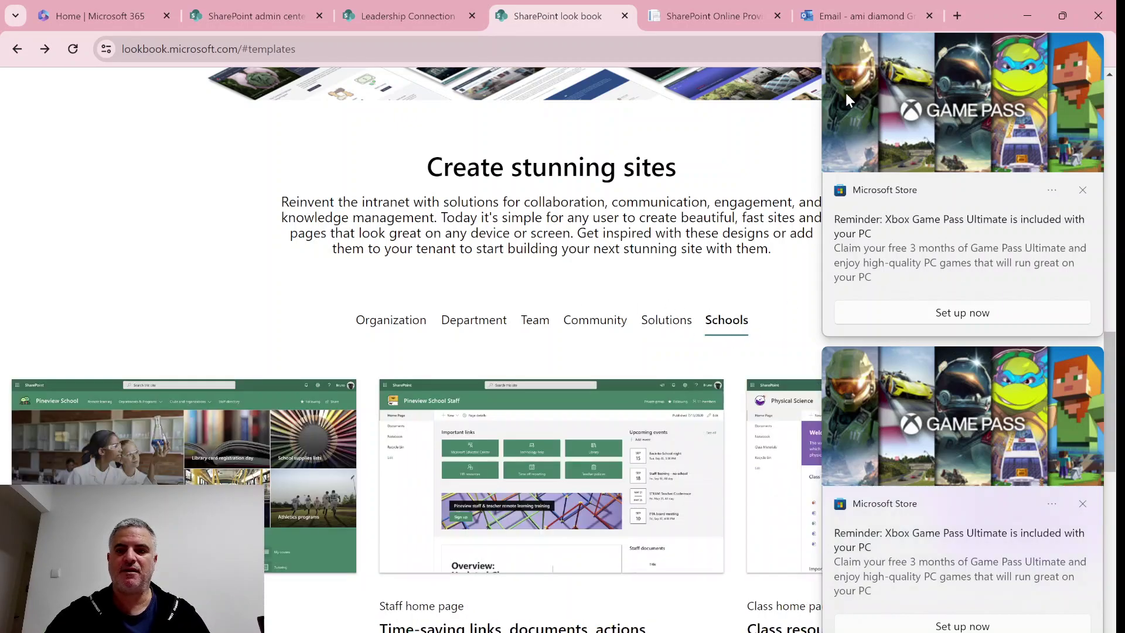
click(1082, 190)
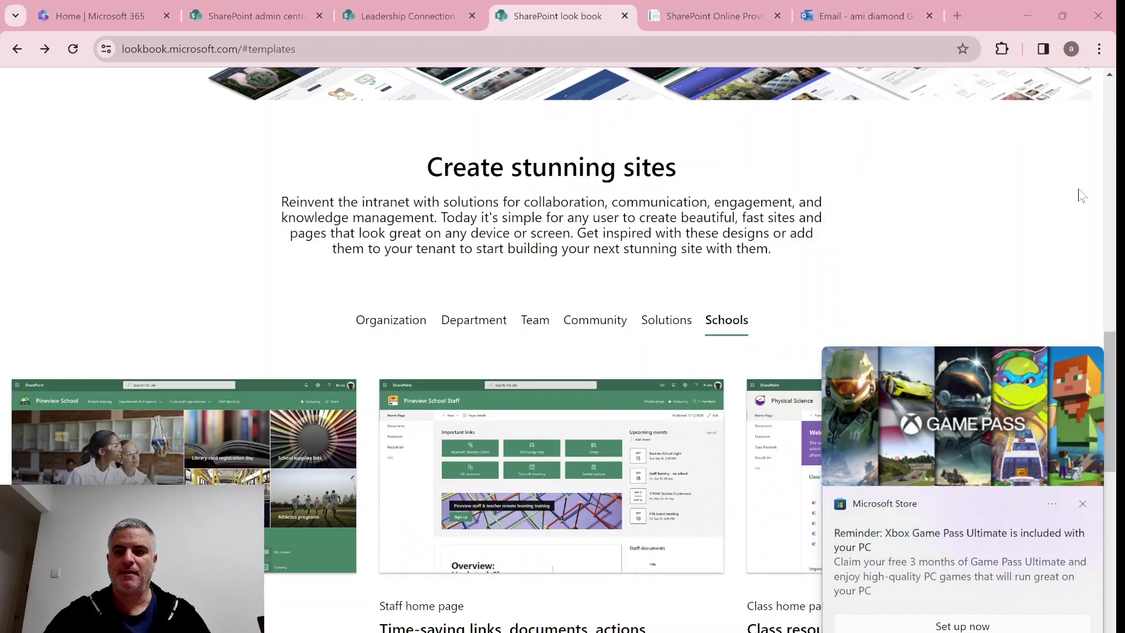
click(1082, 503)
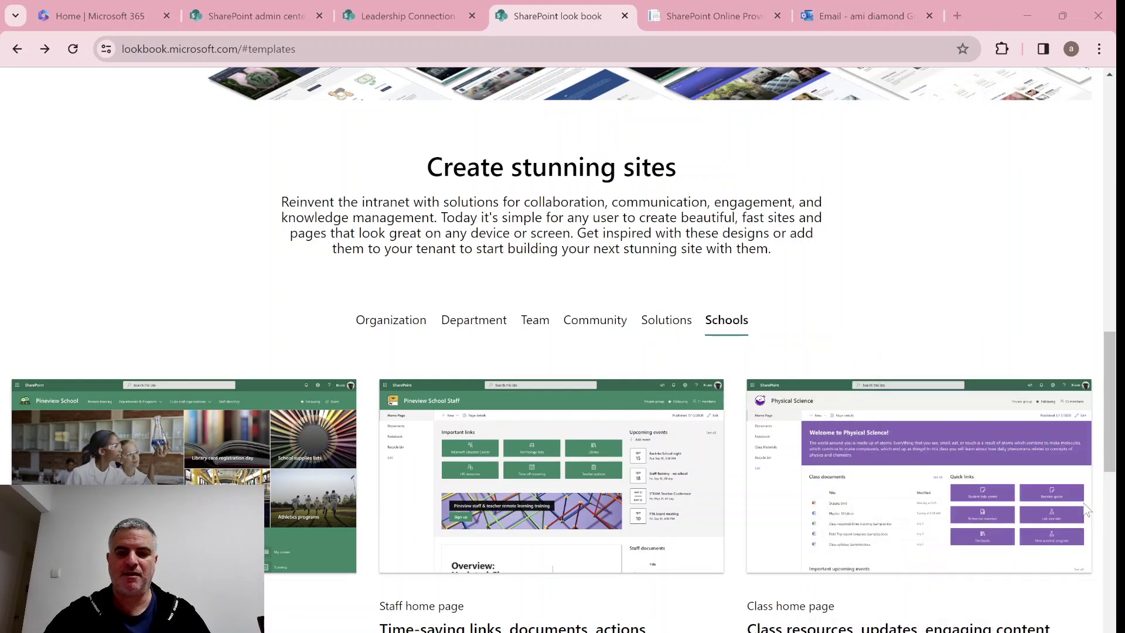
drag(1117, 404, 1117, 436)
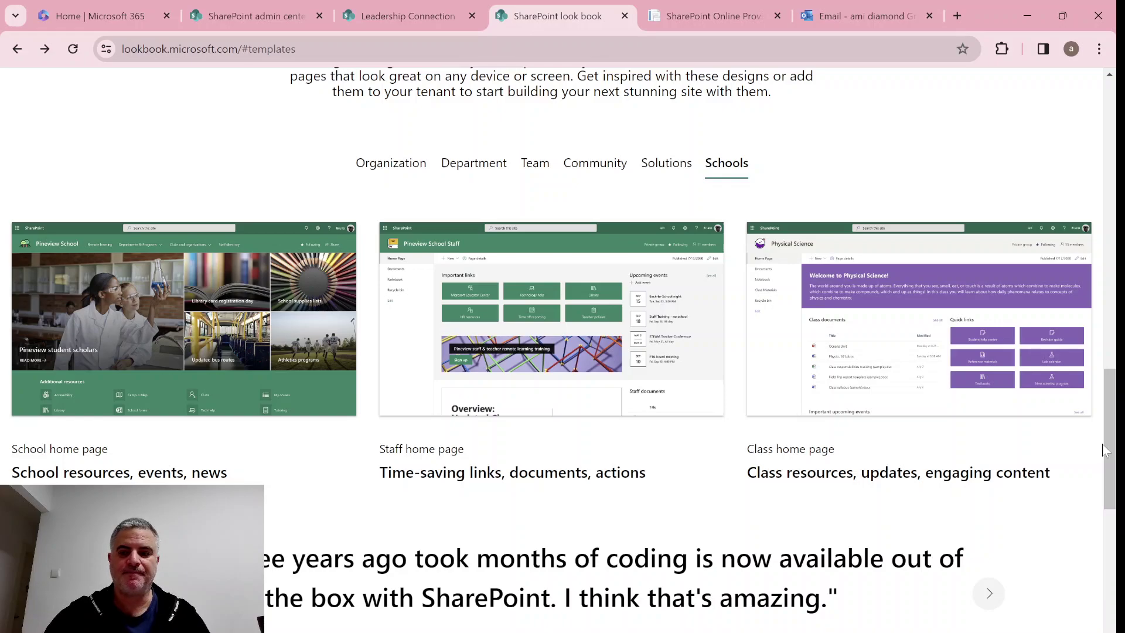
drag(1104, 451, 1079, 420)
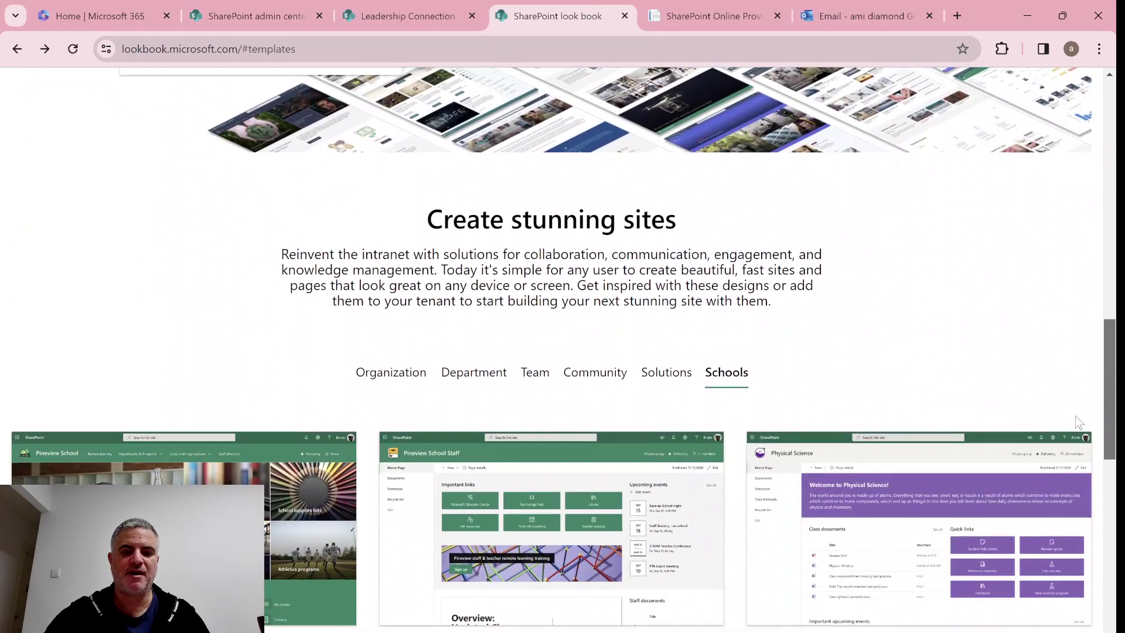
- Switch to Organization templates and open Leadership Connection to reach its provisioning page
click(390, 372)
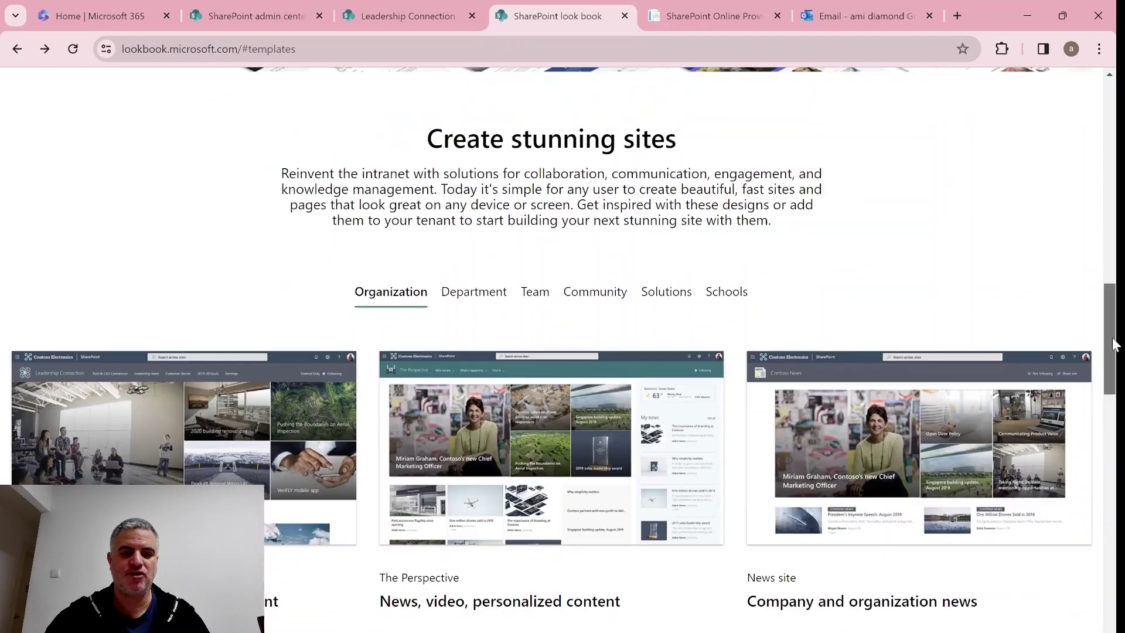
drag(1110, 325, 1111, 369)
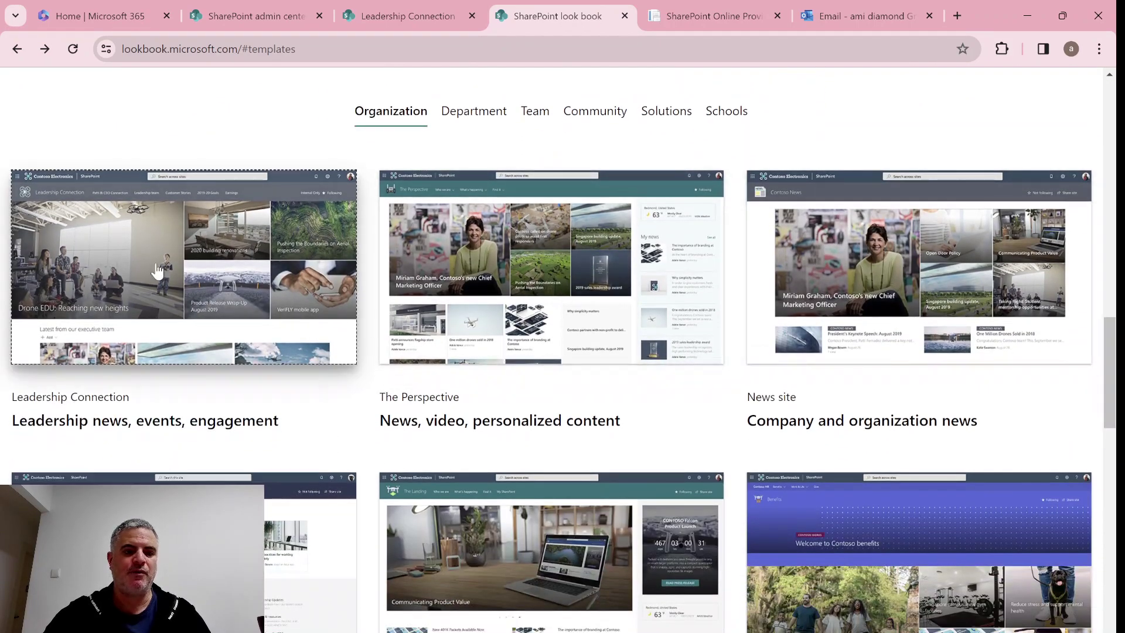
click(159, 268)
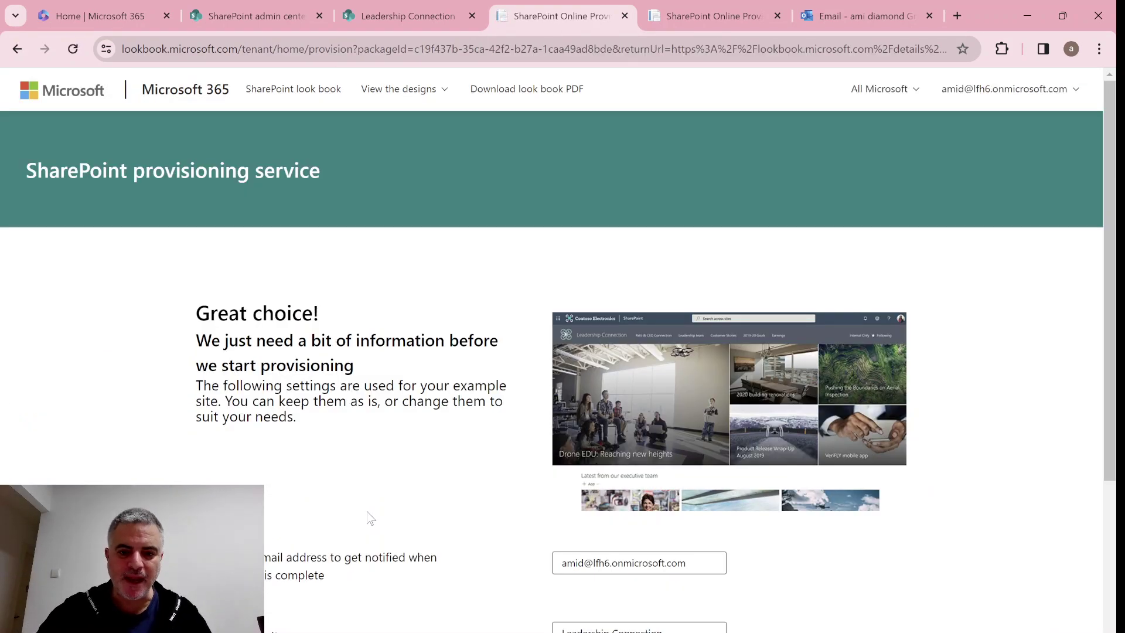
drag(1116, 332, 1096, 380)
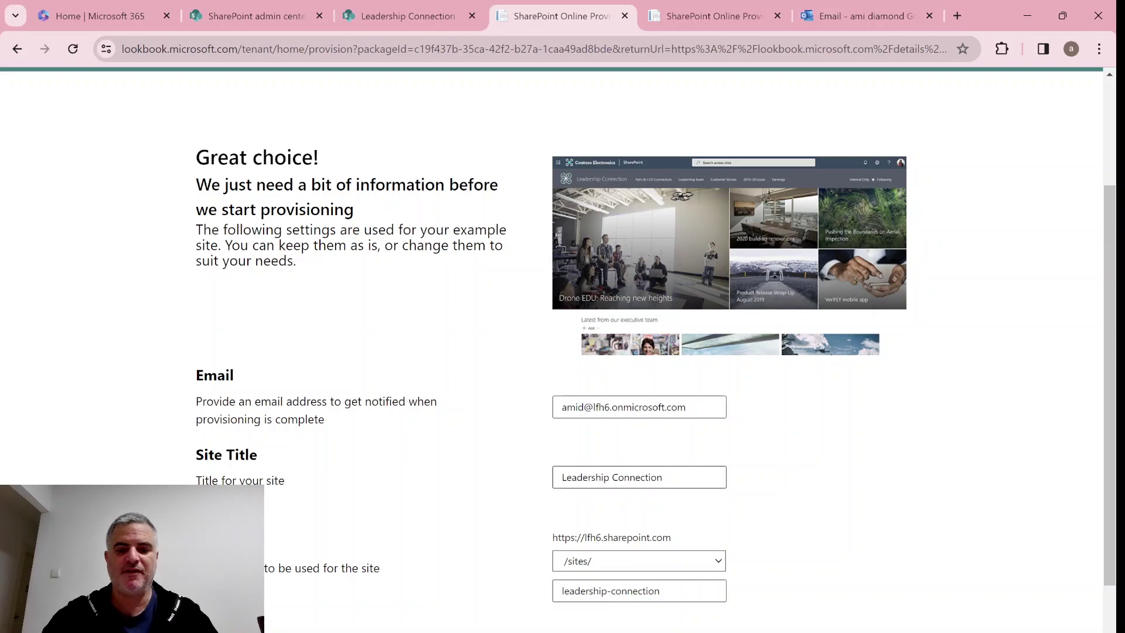
- Title the site 'Leadership Connection Demo' at sites/leadership-connection3 and submit it for provisioning
key(Tab)
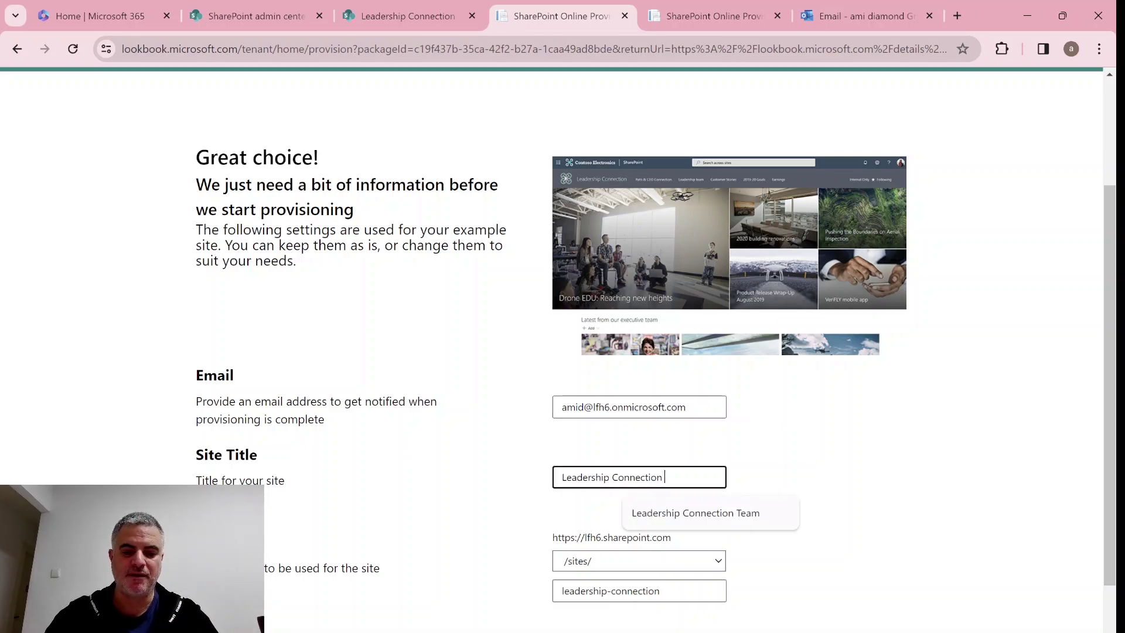
text(Demo)
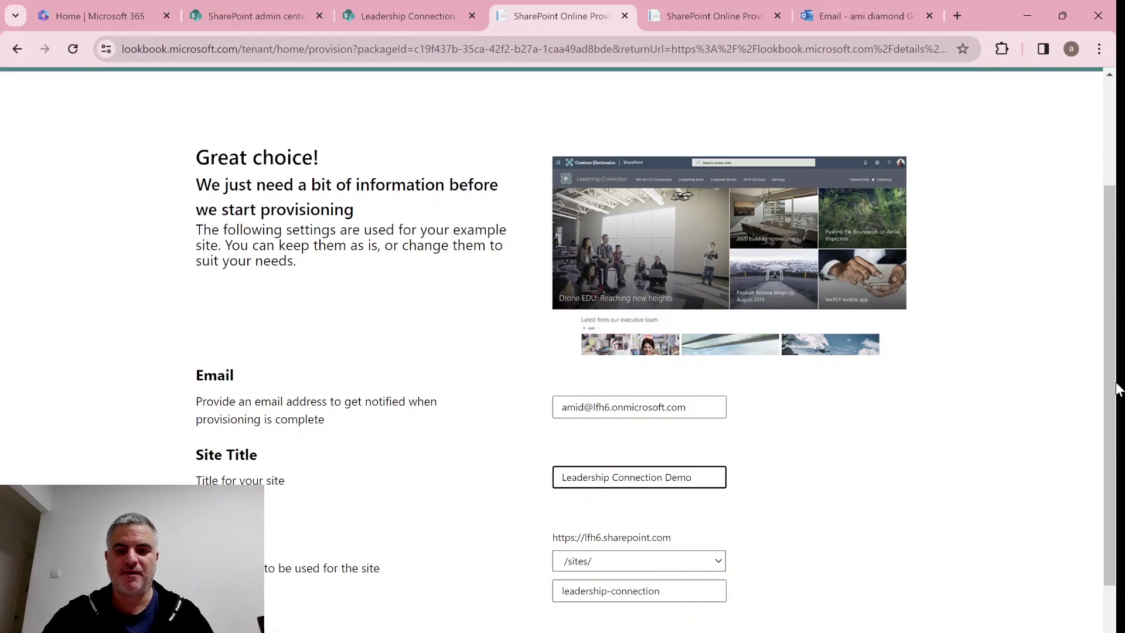
scroll(1114, 286, down, 1)
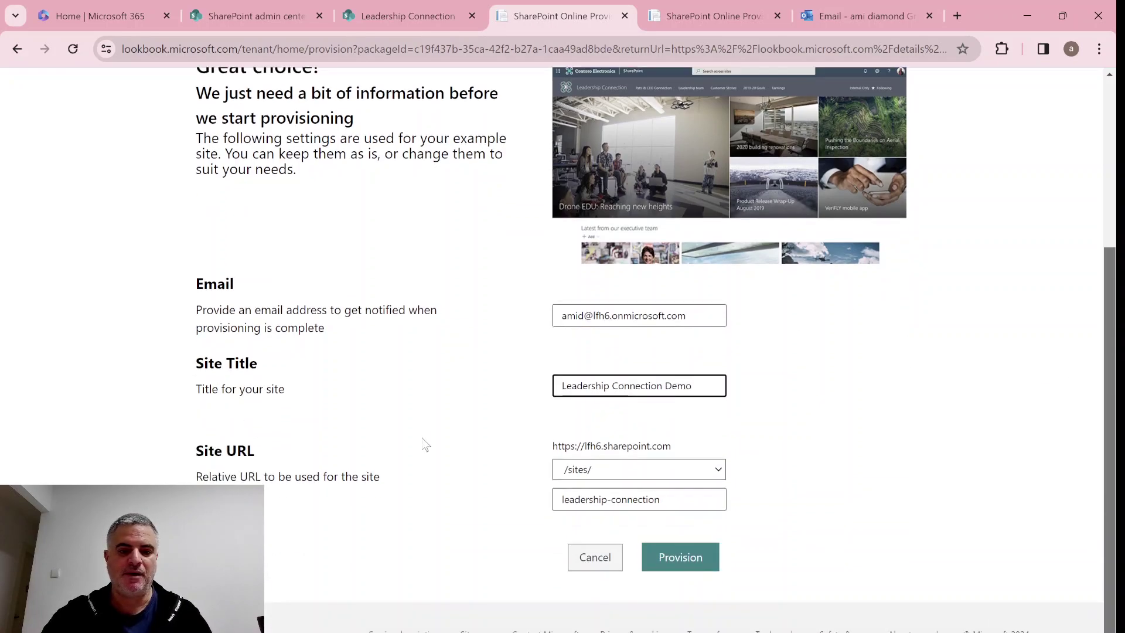
click(716, 470)
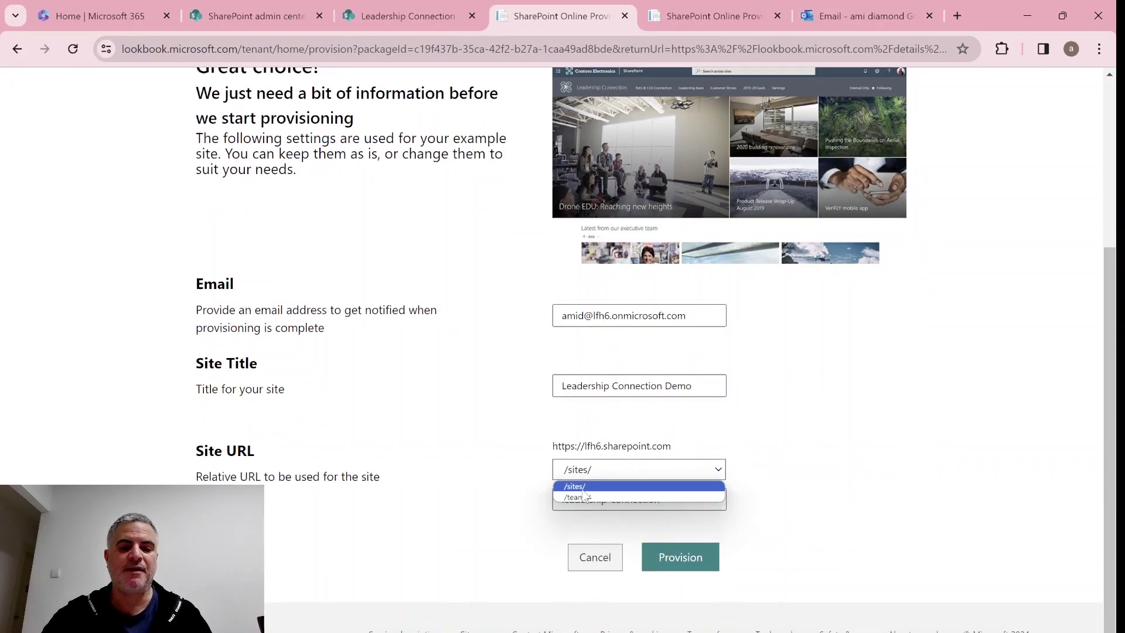
click(833, 407)
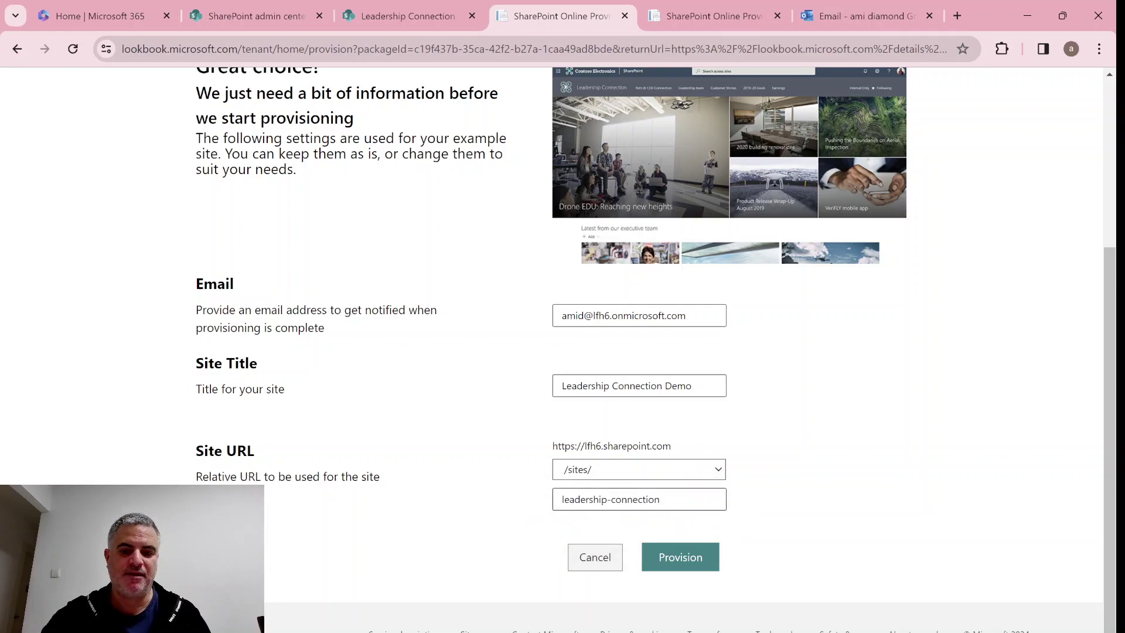
click(679, 500)
text(3)
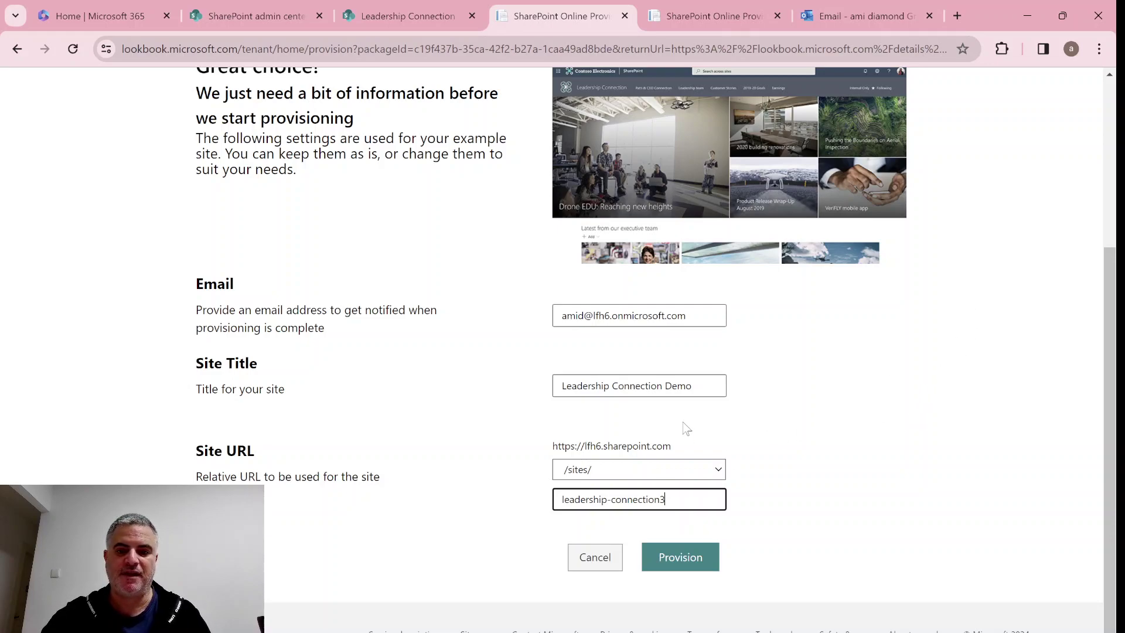
click(695, 563)
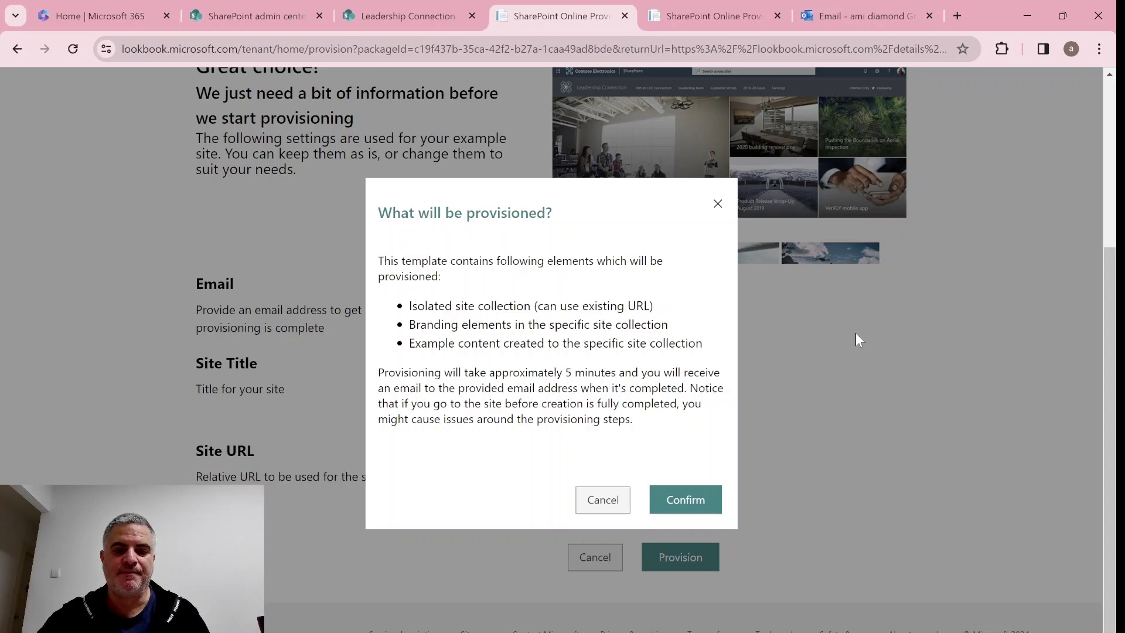
- Confirm provisioning, then check the earlier provisioning and admin center's Leadership Connection Team site
click(685, 499)
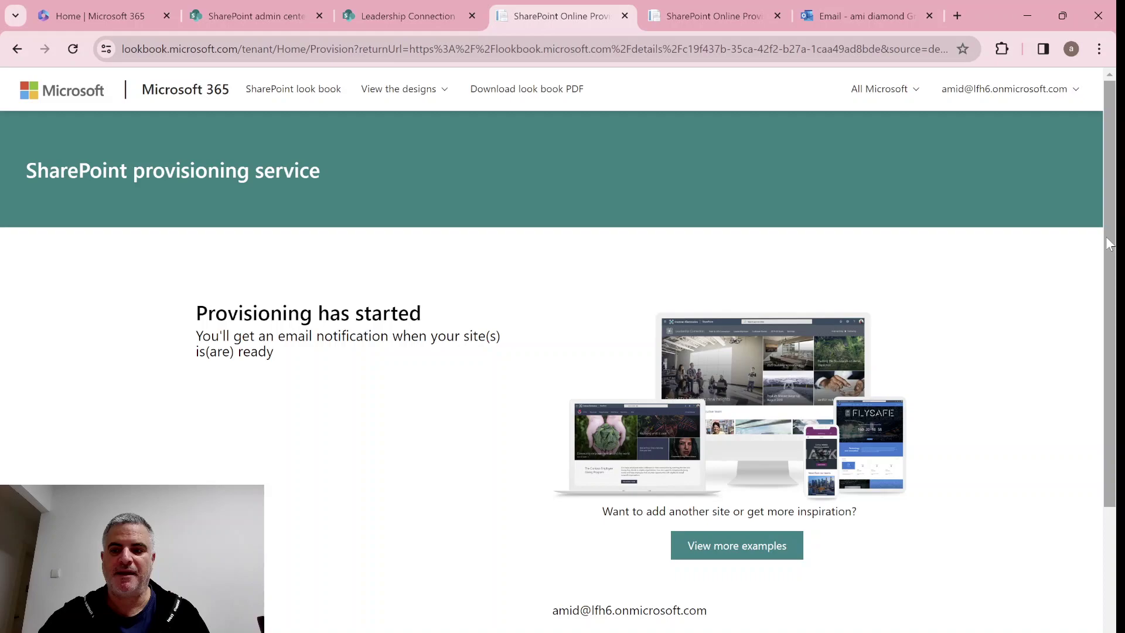
drag(1116, 286, 1108, 433)
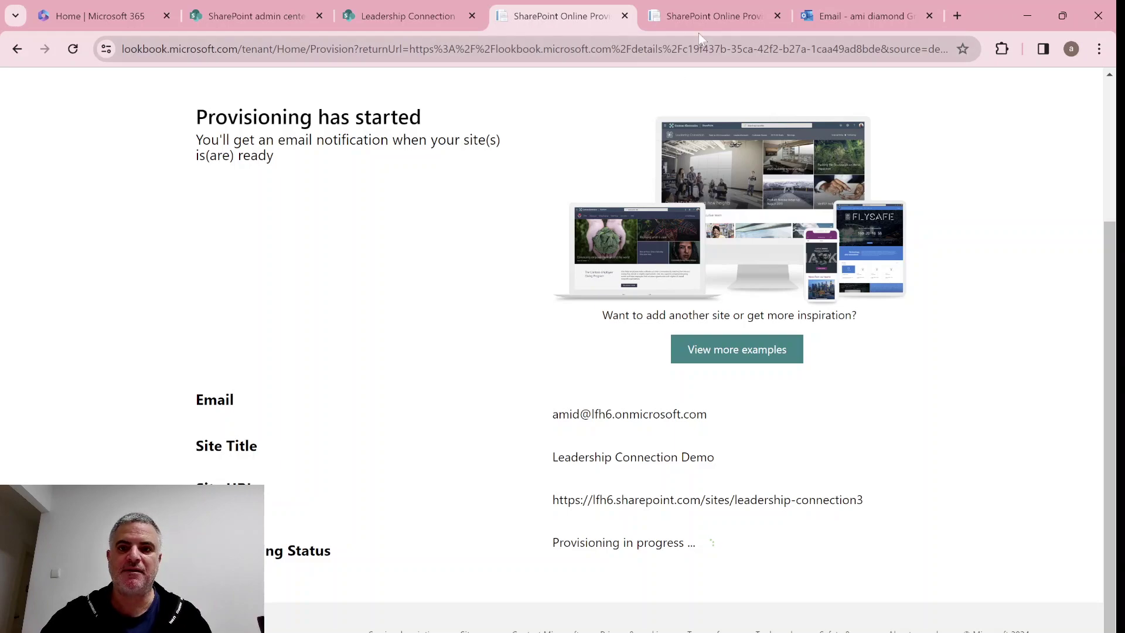
click(712, 16)
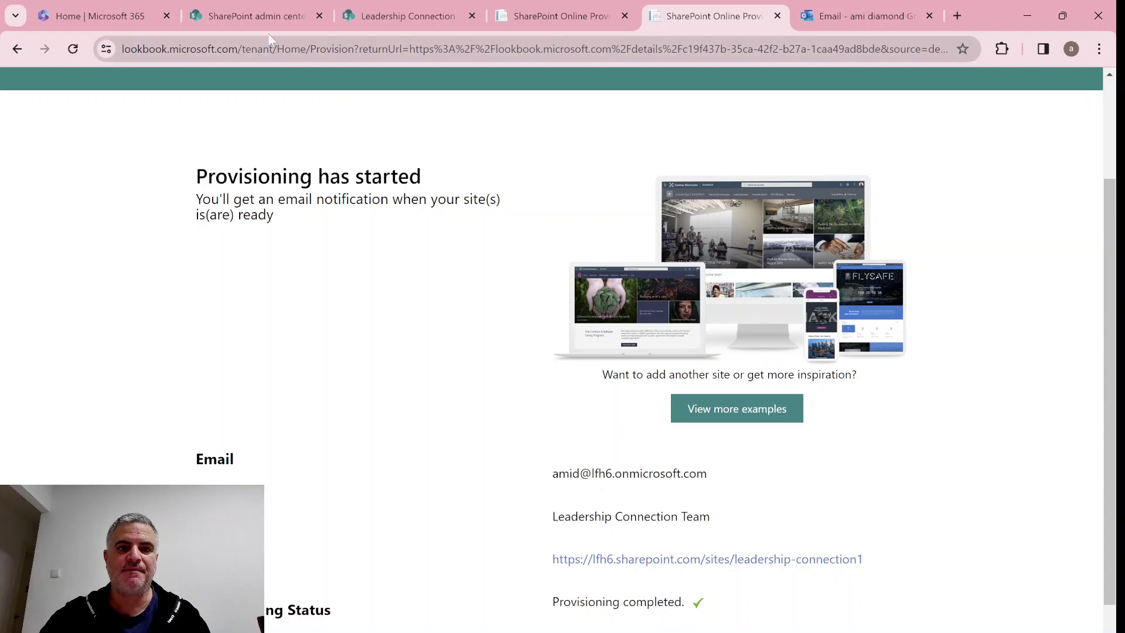
click(255, 16)
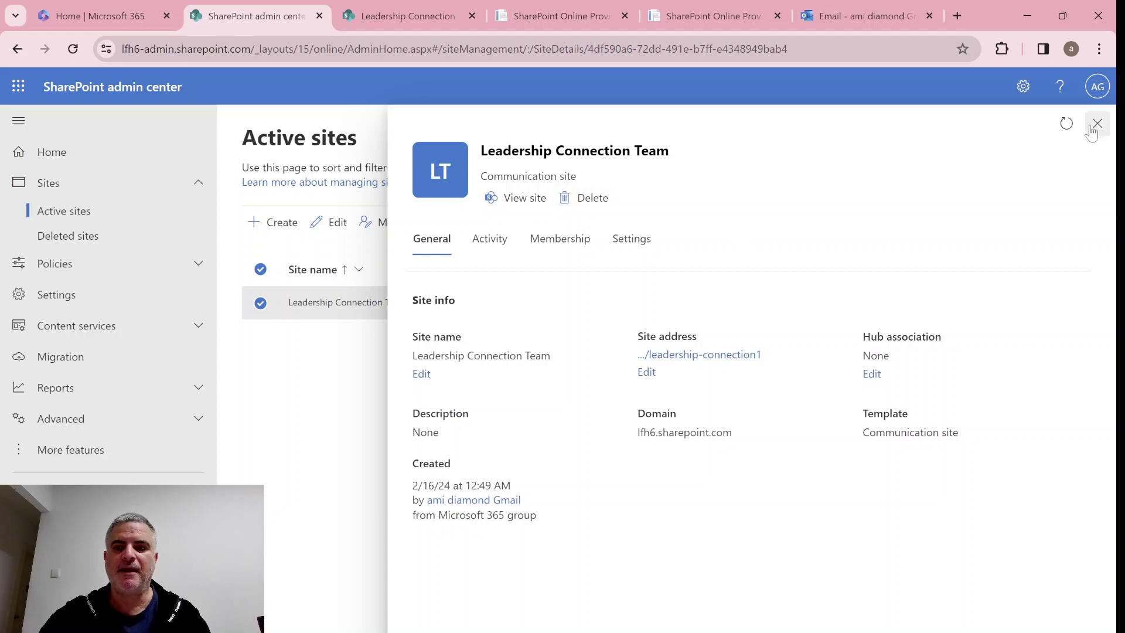
click(1096, 125)
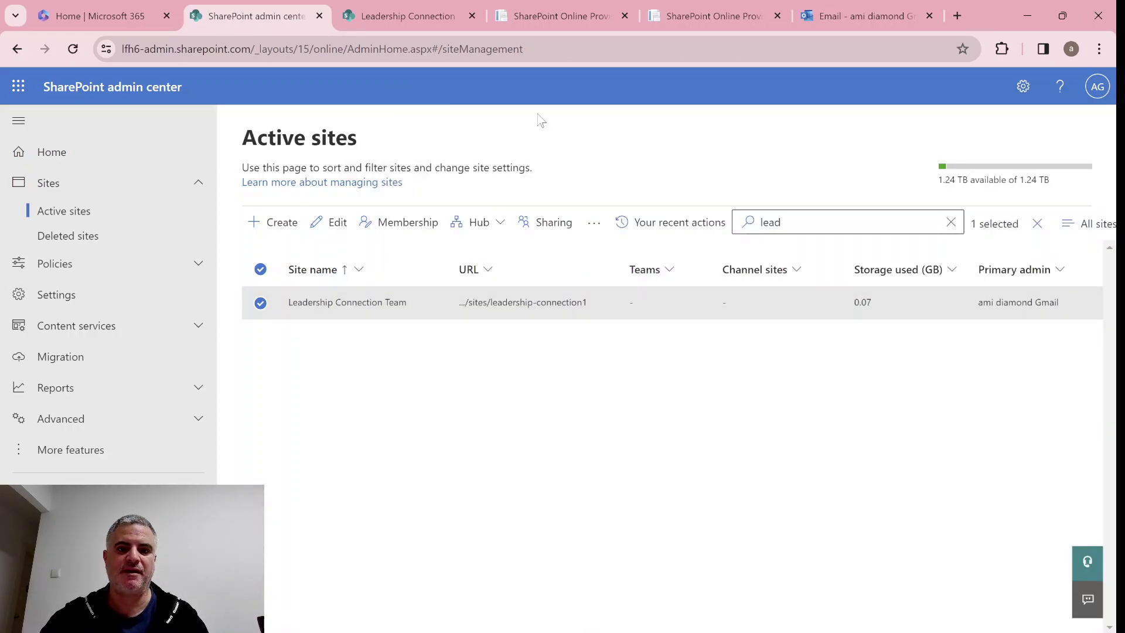
- Go to the Leadership Connection Team site and open its Leadership team page
click(406, 16)
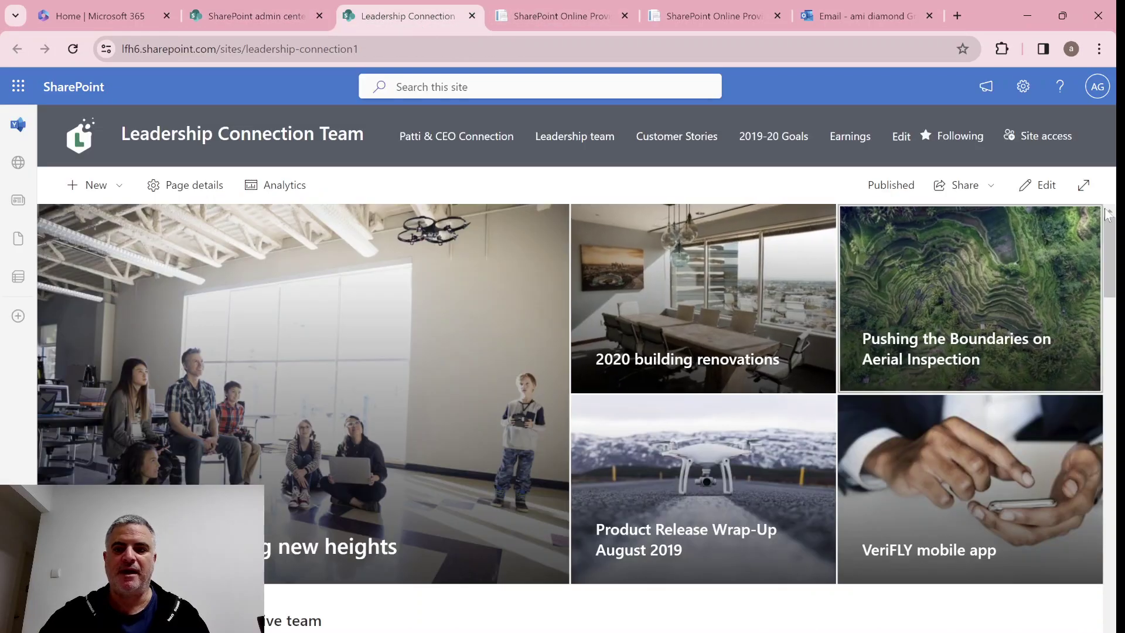
mouse_move(1110, 255)
mouse_down()
mouse_move(1105, 270)
mouse_move(1109, 219)
mouse_move(1107, 585)
mouse_move(1107, 211)
mouse_up()
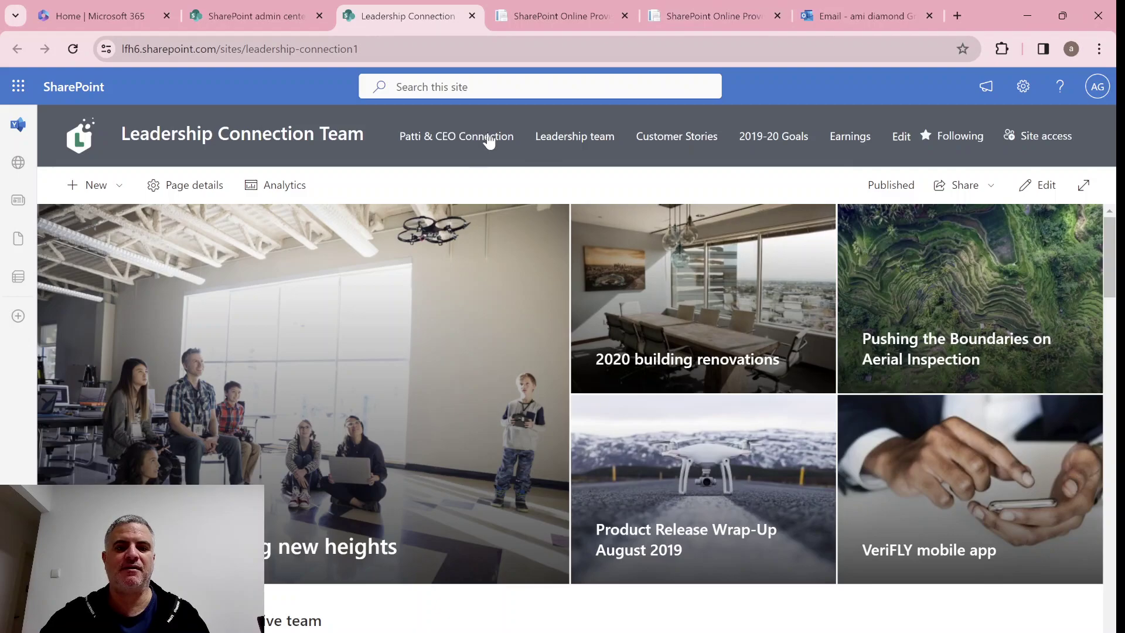
click(574, 135)
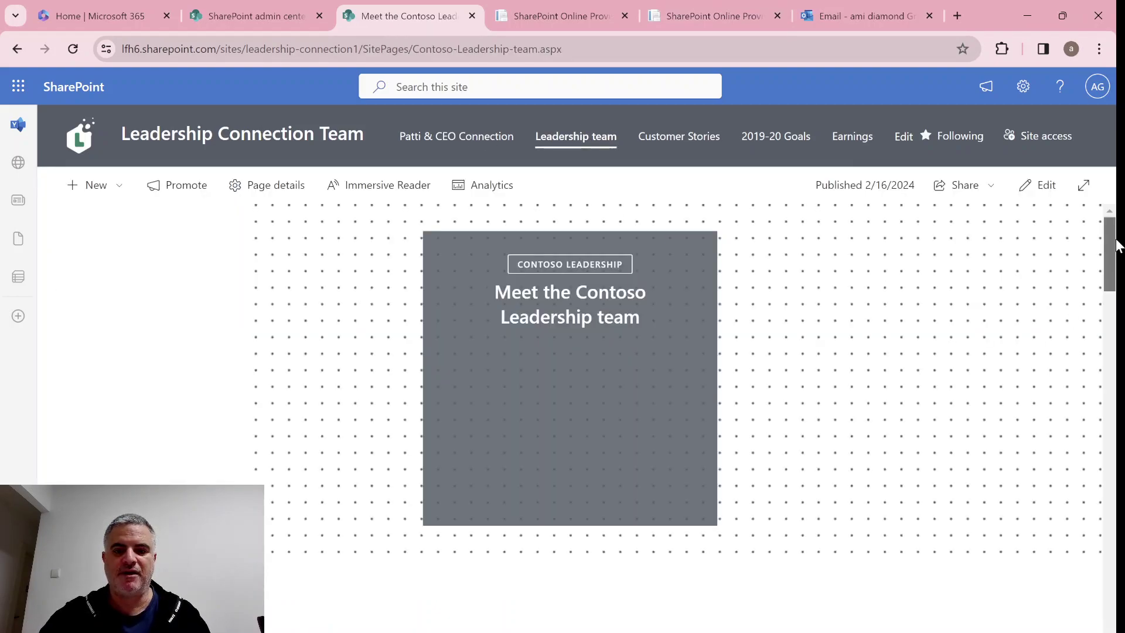
mouse_move(1109, 255)
mouse_down()
mouse_move(1106, 384)
mouse_move(1110, 334)
mouse_up()
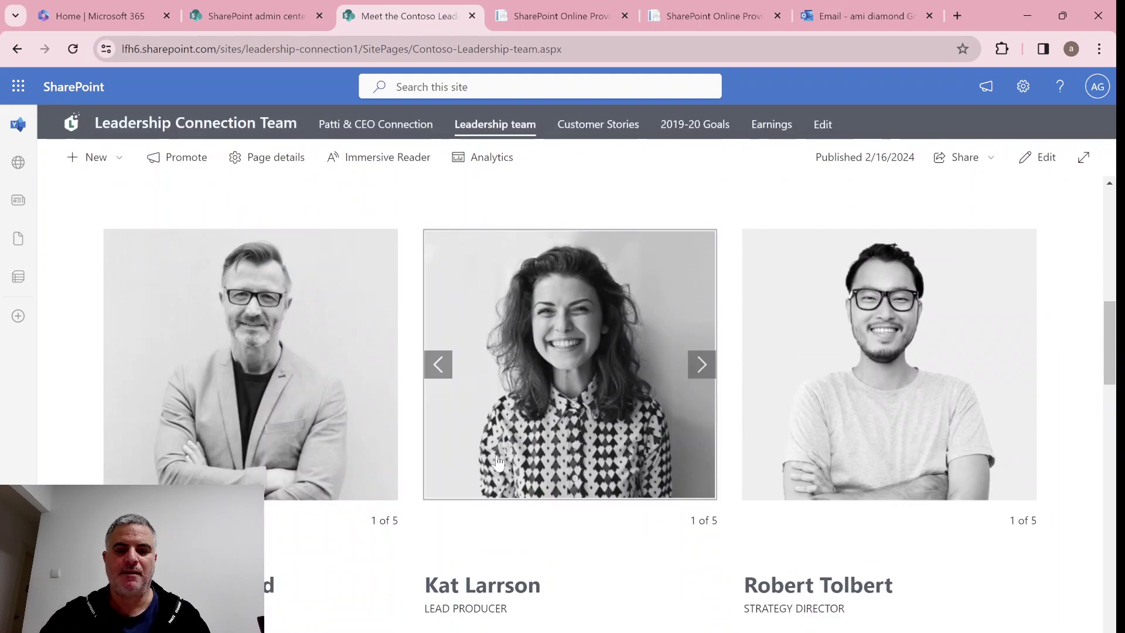
click(701, 364)
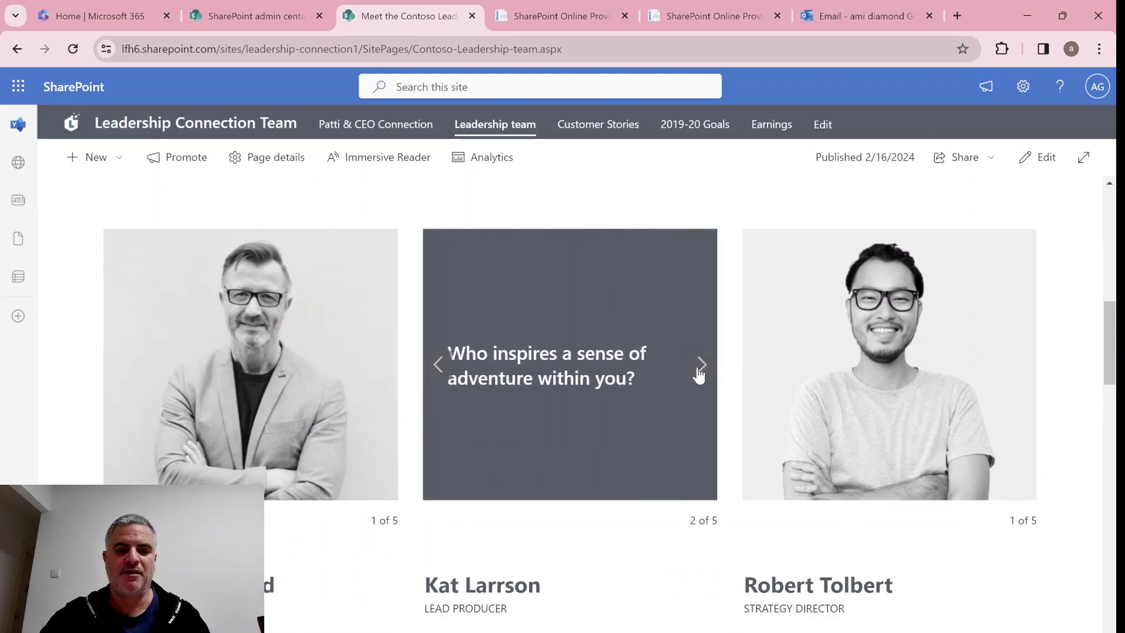
click(701, 364)
click(701, 364)
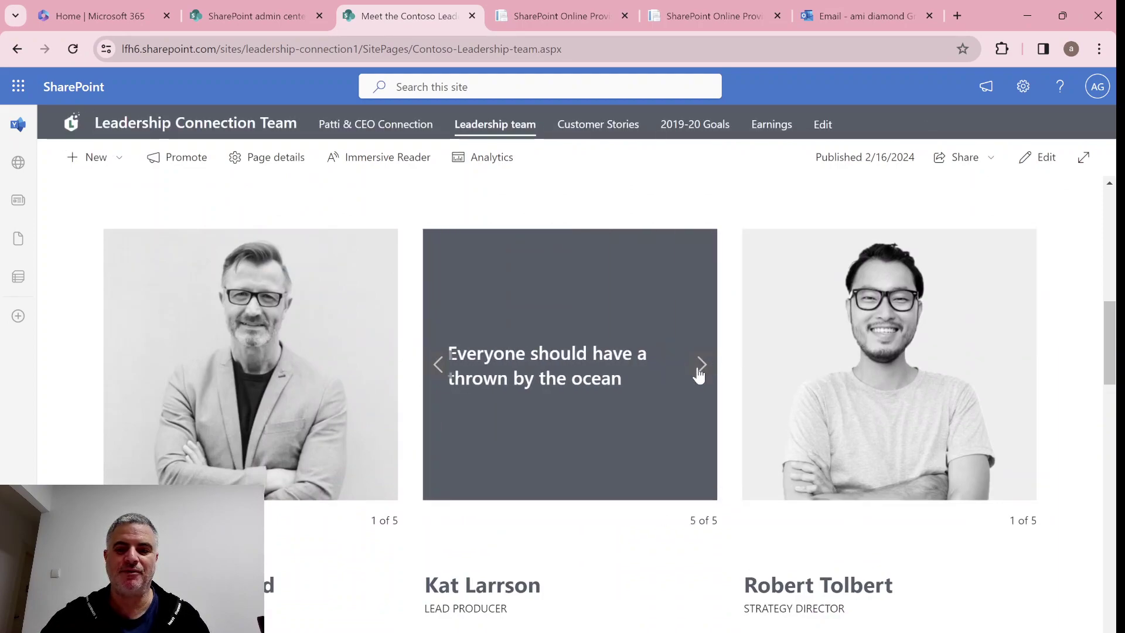